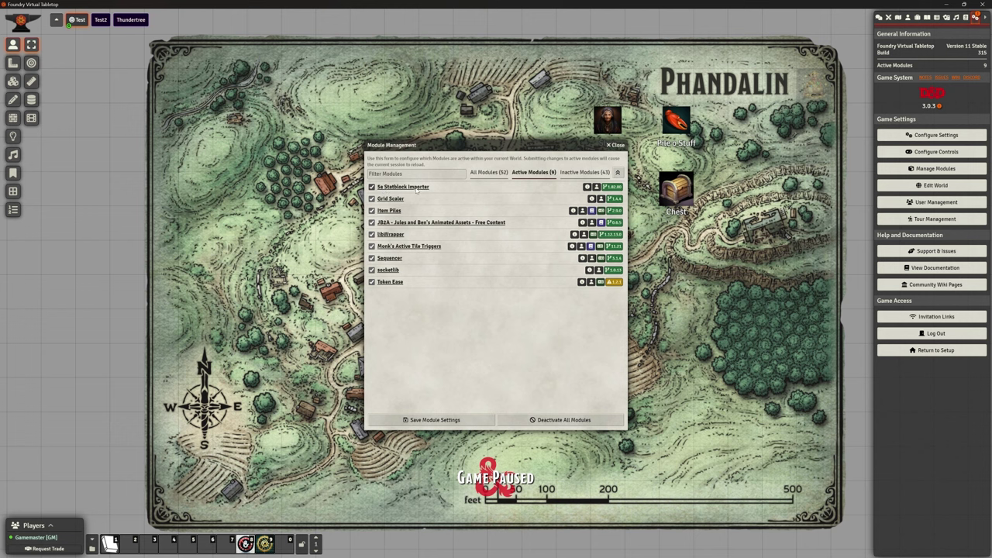
Close the Module Management window and return to the Phandalin map.
left_click(434, 419)
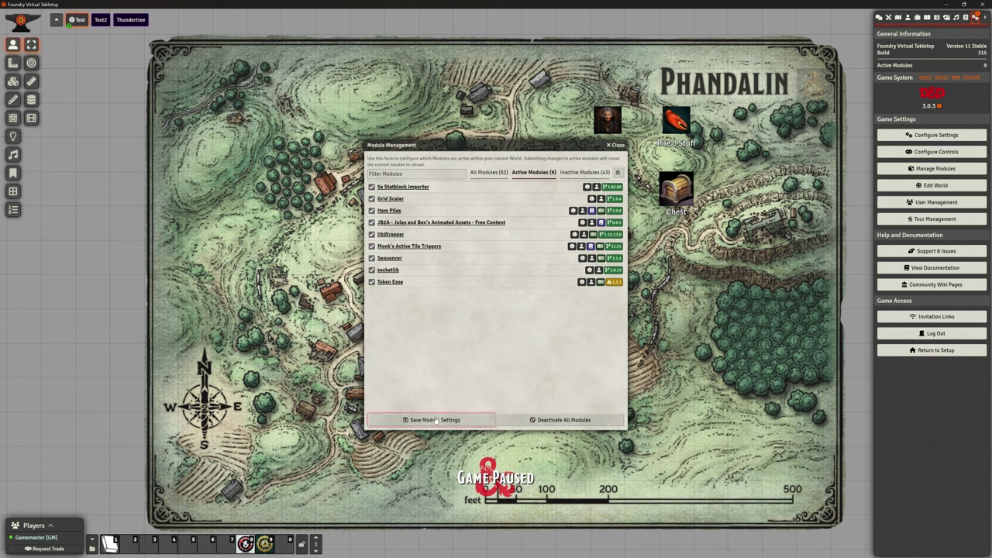
left_click(615, 149)
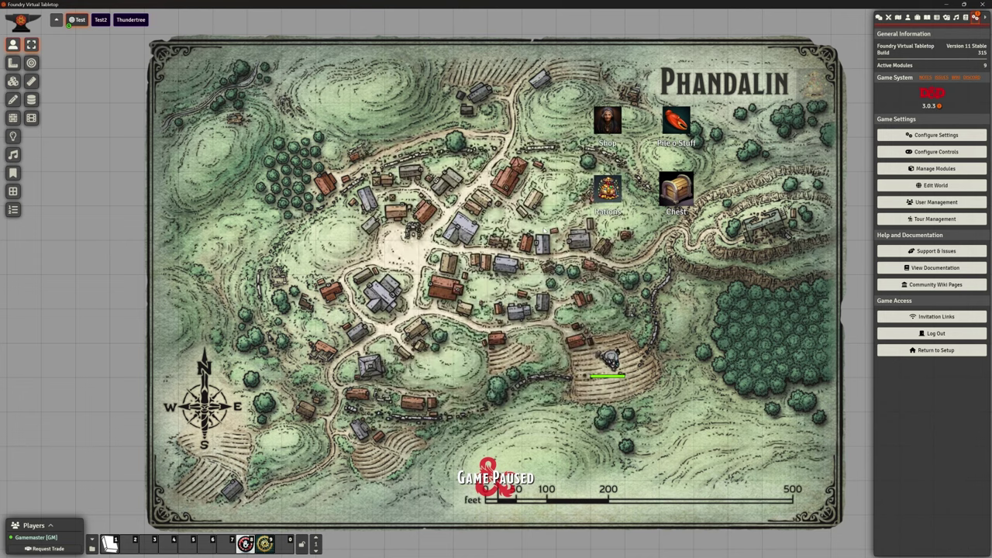
scroll(315, 269, "up", 4)
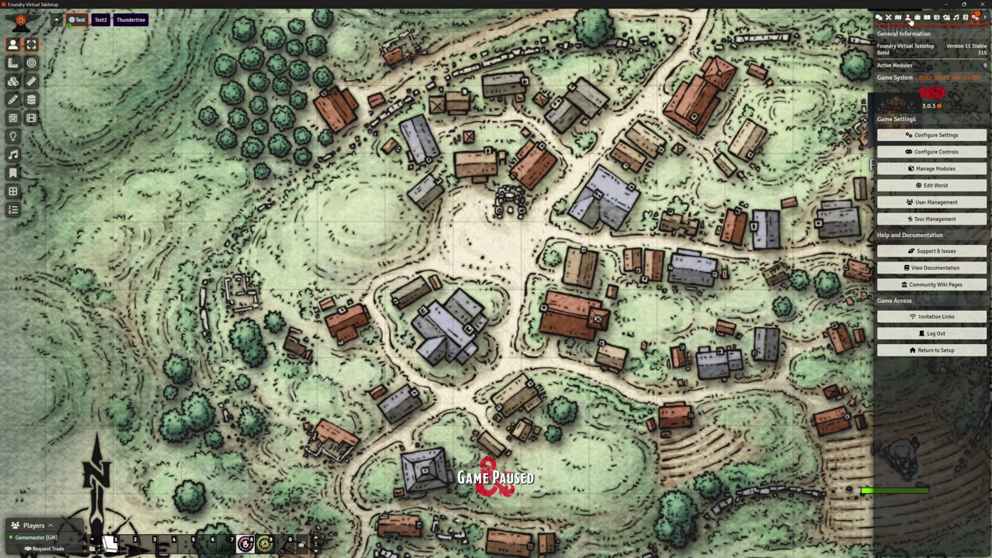
Check the actor list and the game settings for 5e Statblock Importer options, and close the settings.
left_click(908, 18)
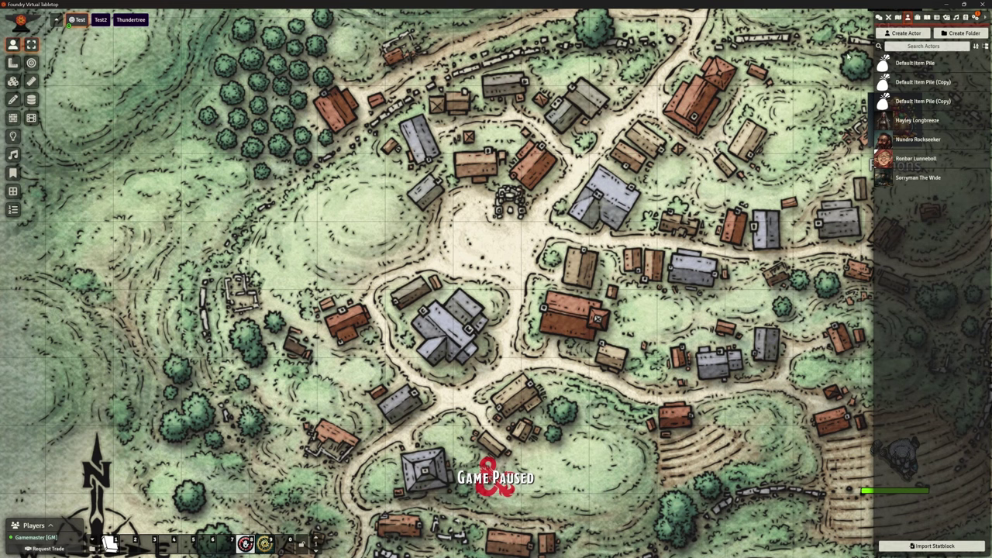
left_click(975, 17)
left_click(945, 134)
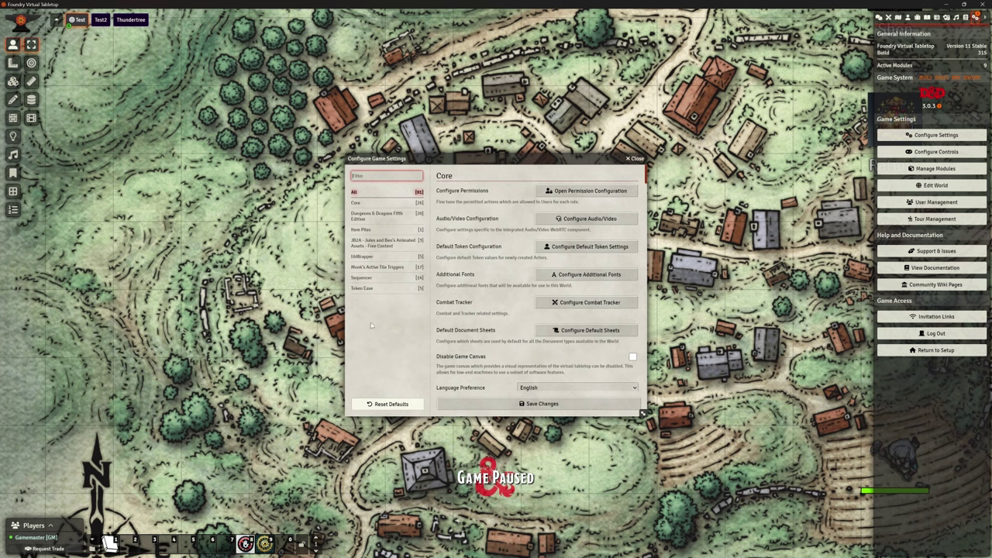
left_click(633, 158)
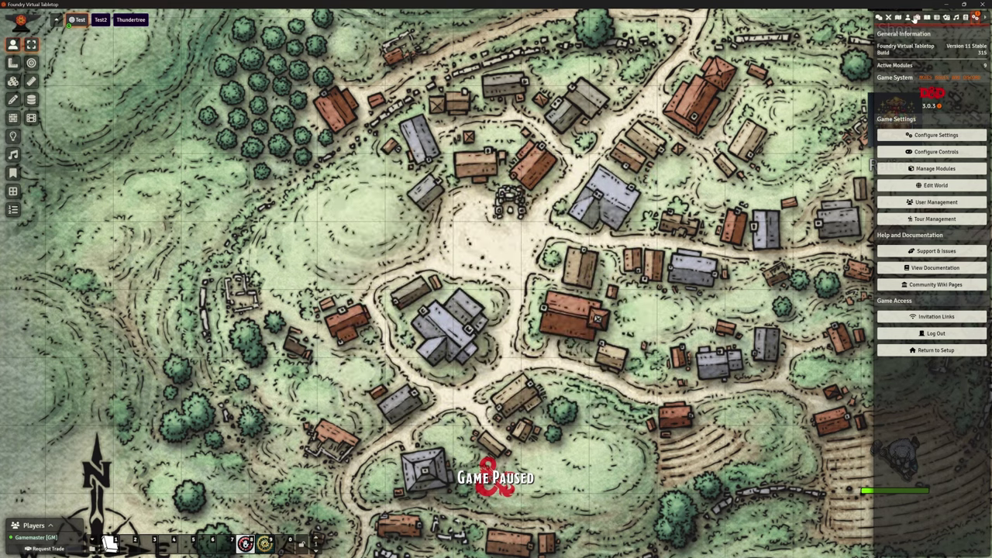
Open the 5e Statblock Importer from the actor list, then enlarge and reposition its window over the map.
left_click(907, 17)
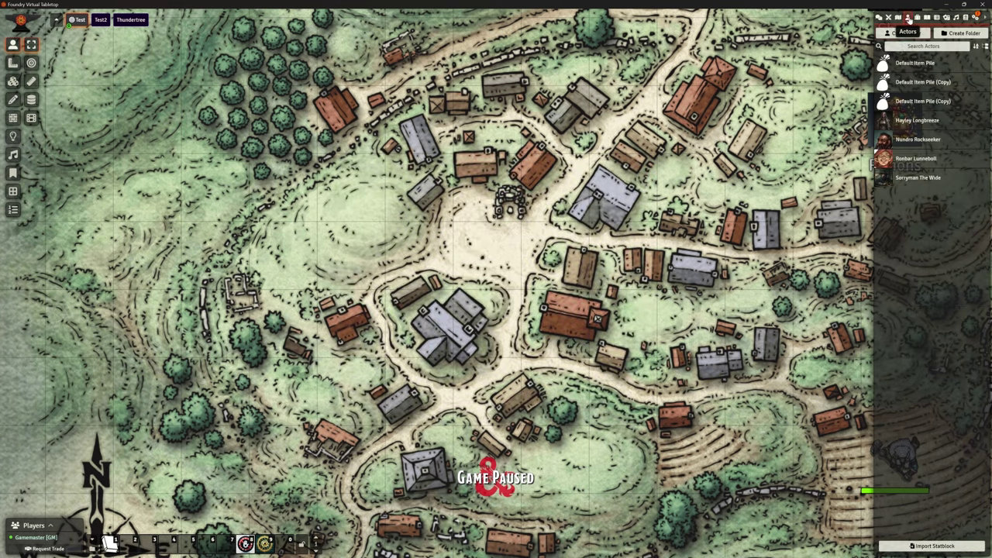
left_click(927, 546)
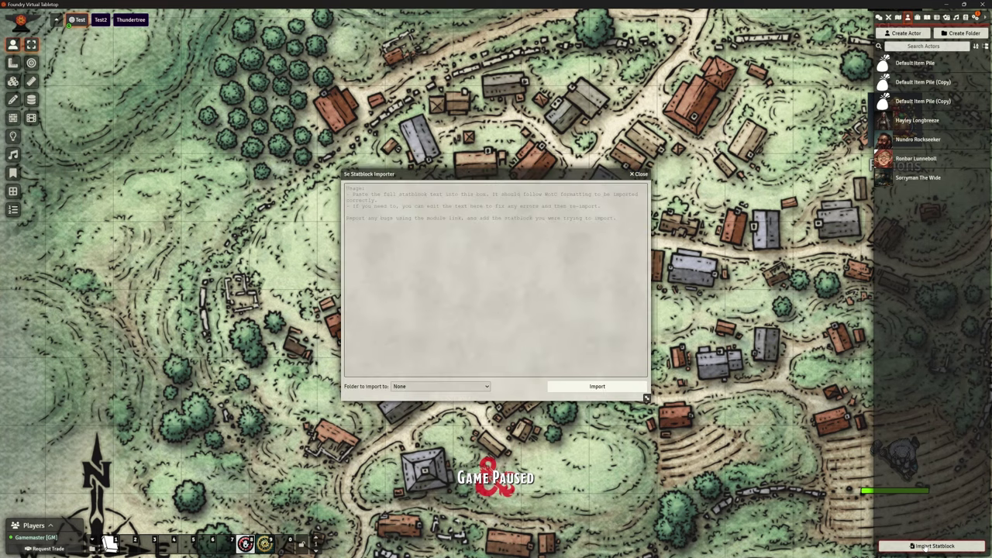
left_click_drag(434, 173, 415, 104)
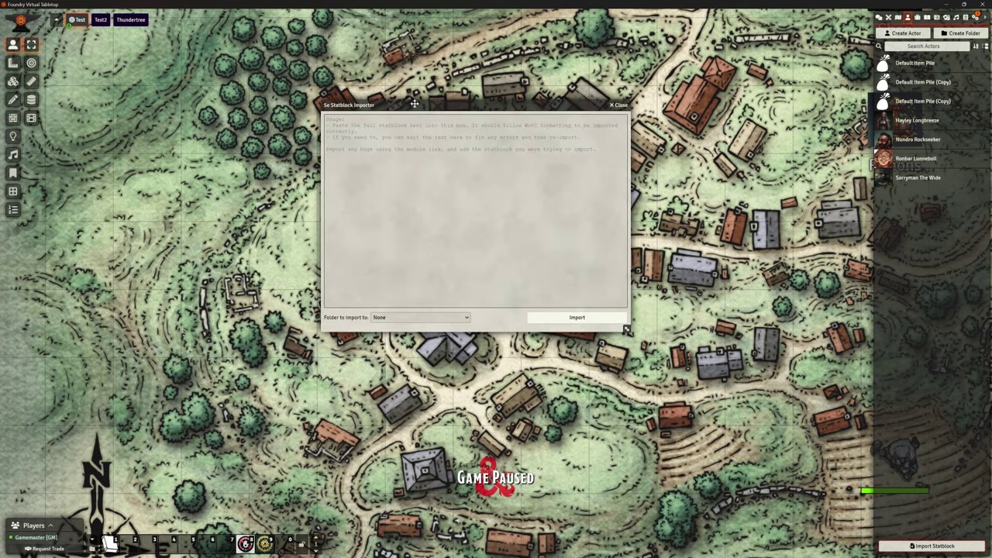
left_click_drag(626, 329, 691, 433)
left_click_drag(512, 107, 511, 139)
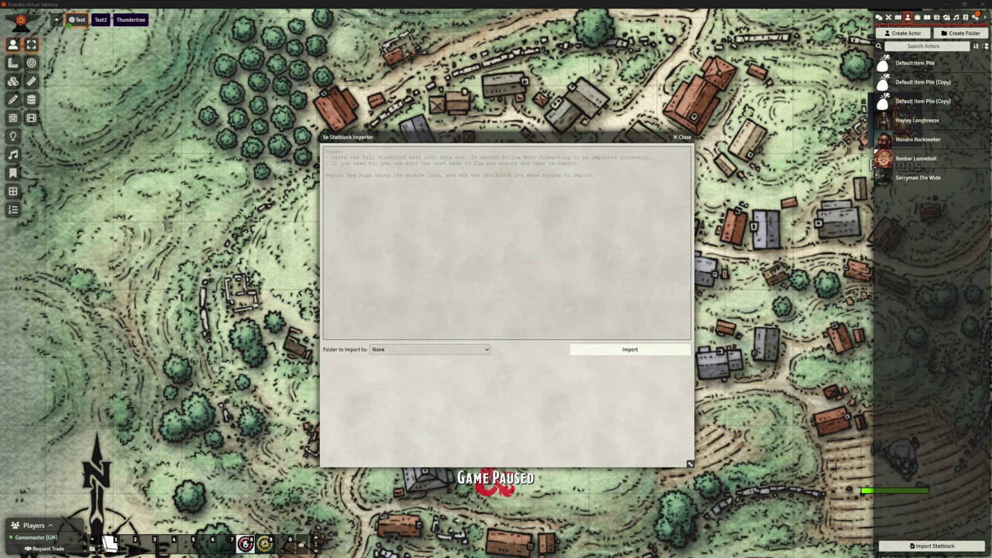
Copy the full Redbrand Ruffian statblock from the D&D Beyond bestiary page in the browser and move the browser out of the way.
left_click_drag(990, 77, 209, 64)
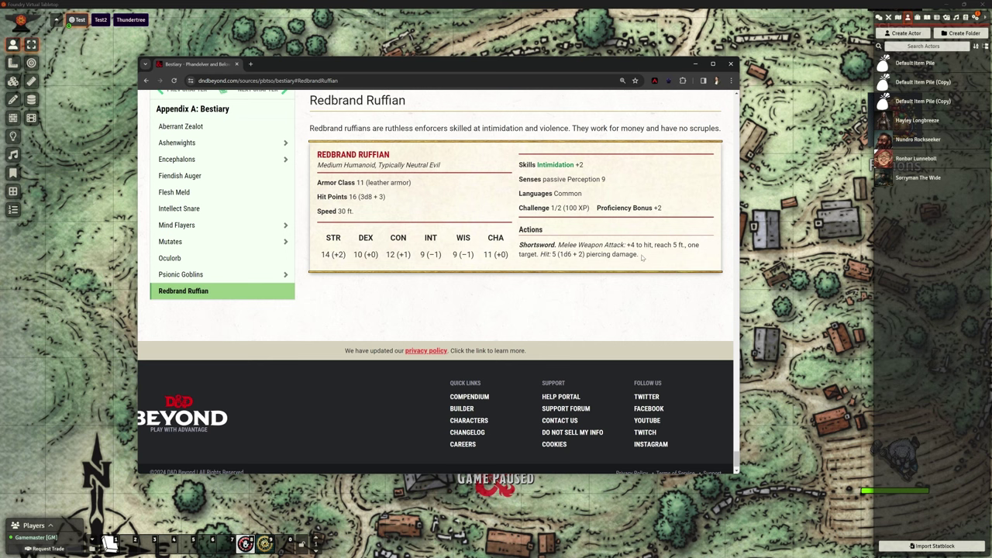
left_click_drag(640, 256, 310, 155)
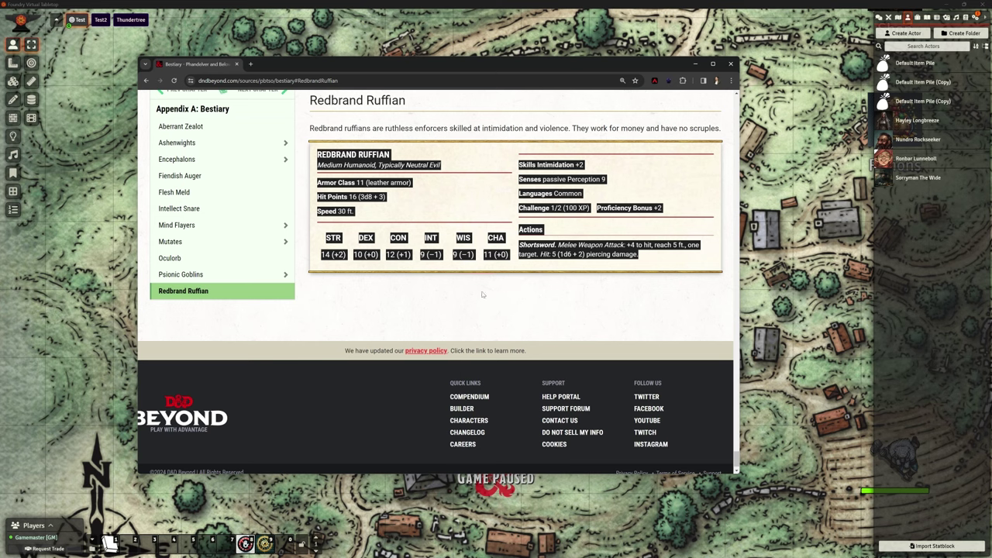
left_click_drag(364, 65, 991, 54)
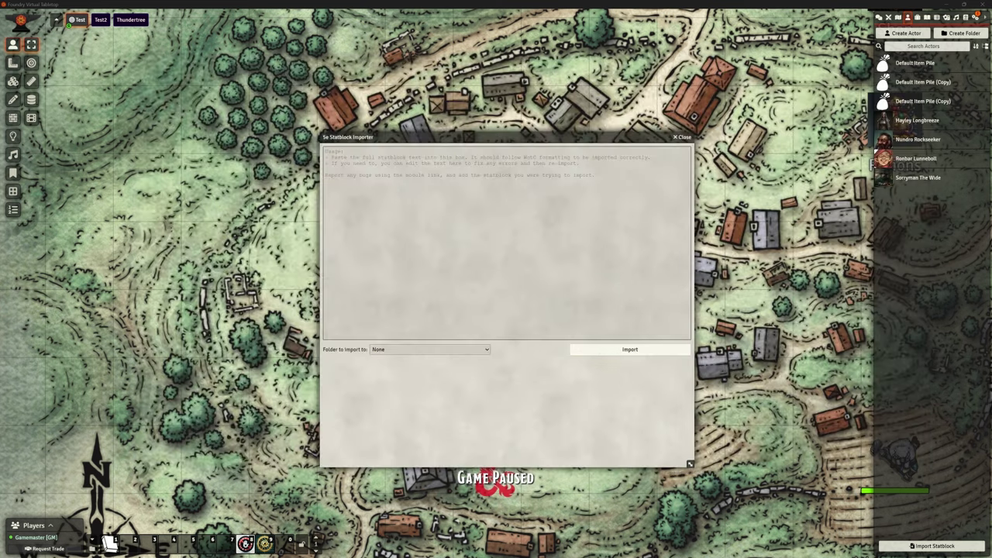
Paste the Redbrand Ruffian statblock into the importer, enlarge the window and check the pasted text from start to end.
left_click(371, 212)
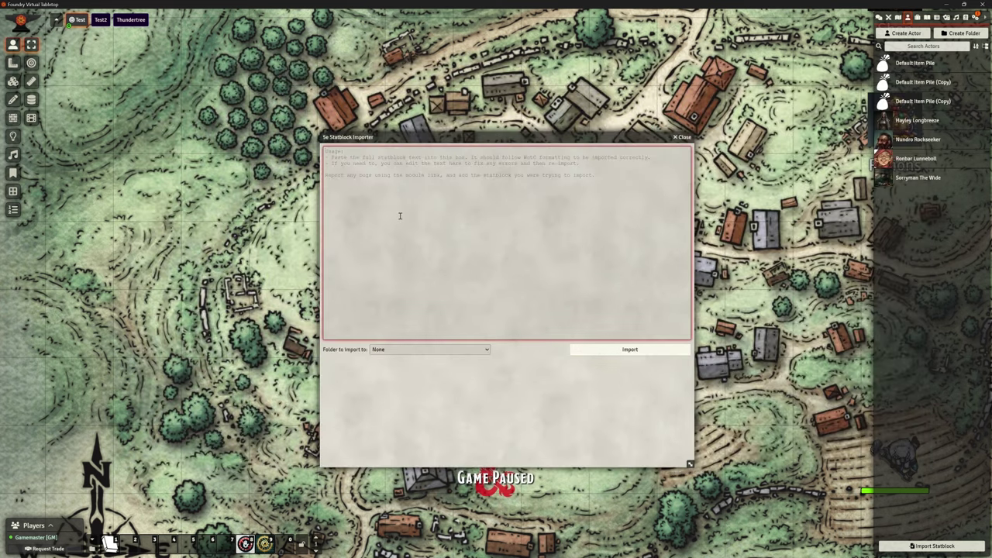
key("ctrl+v")
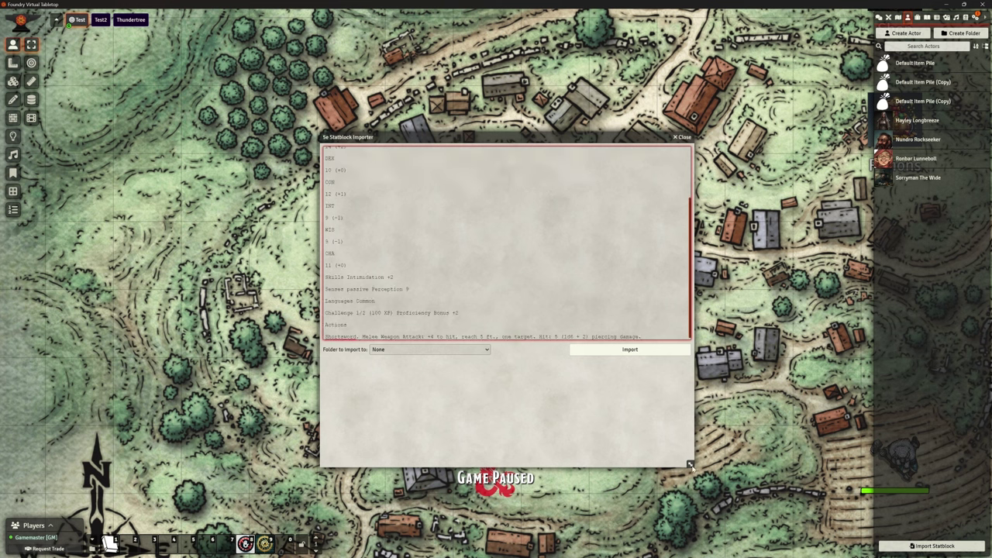
left_click_drag(692, 467, 748, 515)
scroll(436, 243, "up", 5)
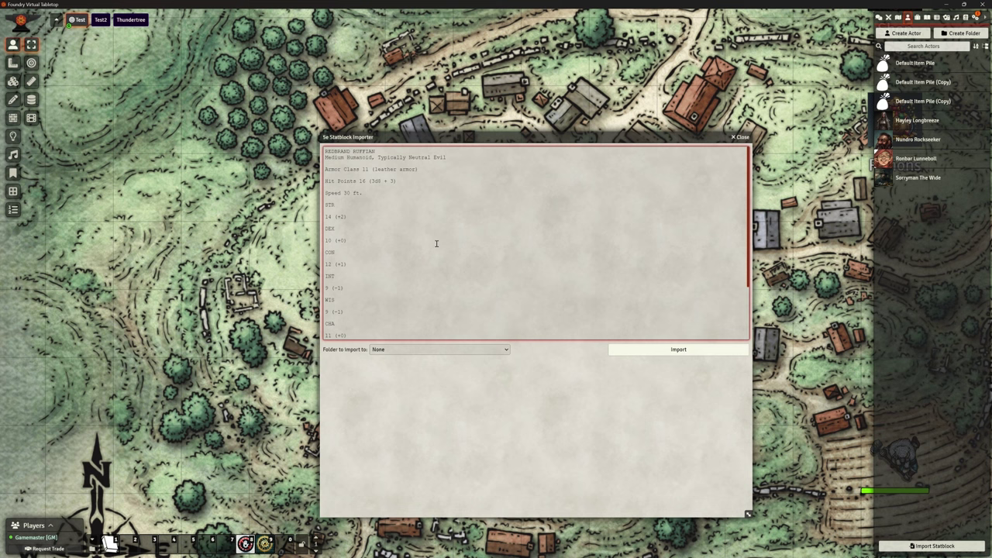
scroll(456, 201, "down", 3)
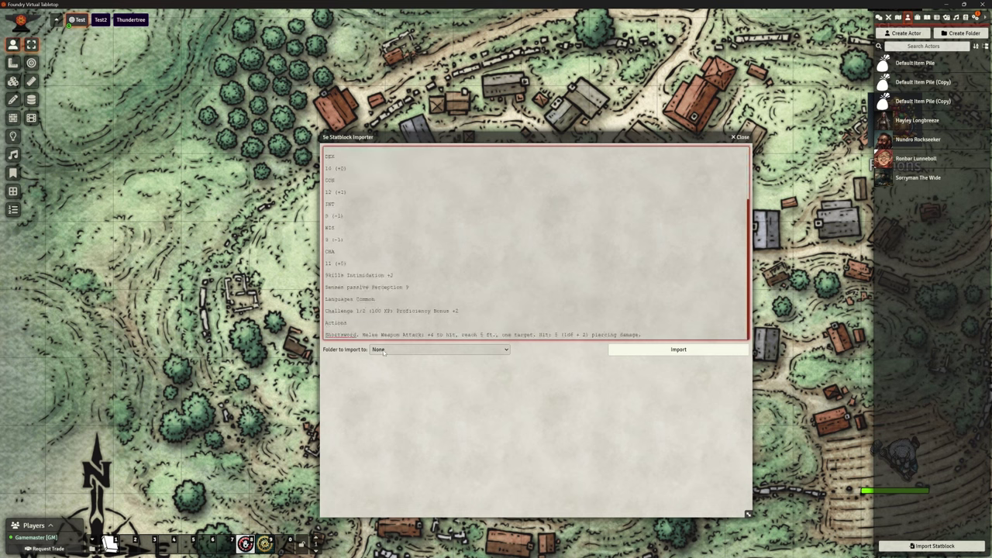
Import the pasted statblock as an actor with the destination folder set to None.
left_click(384, 350)
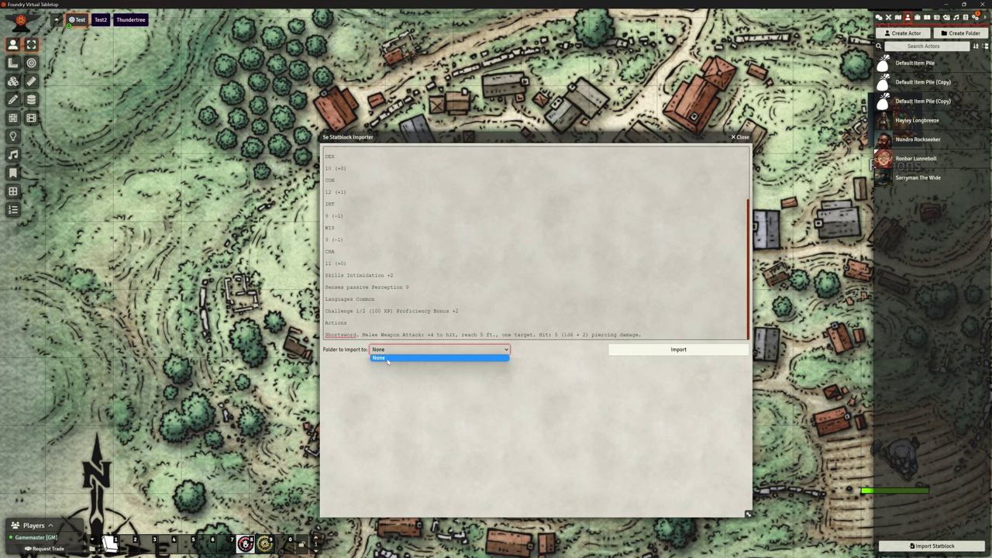
left_click(399, 358)
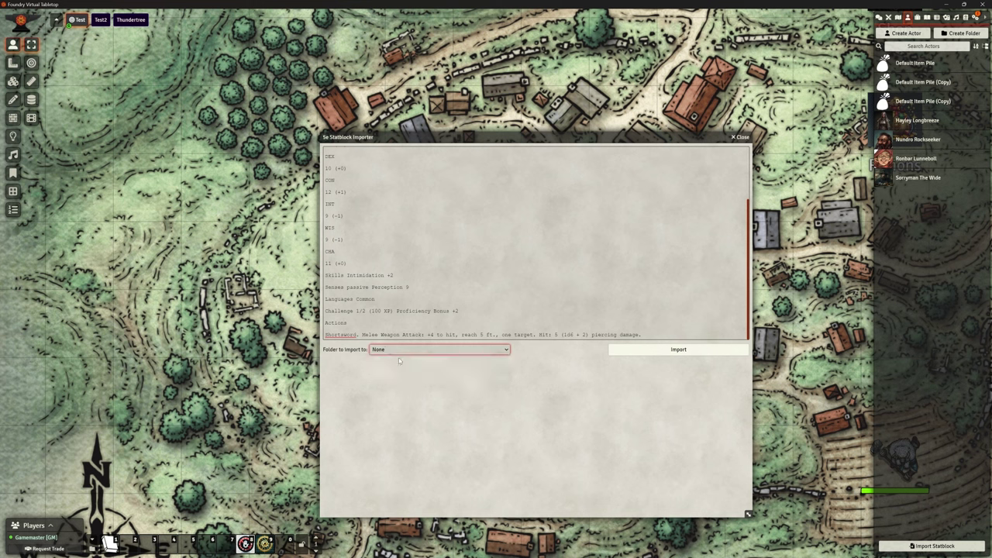
left_click(640, 353)
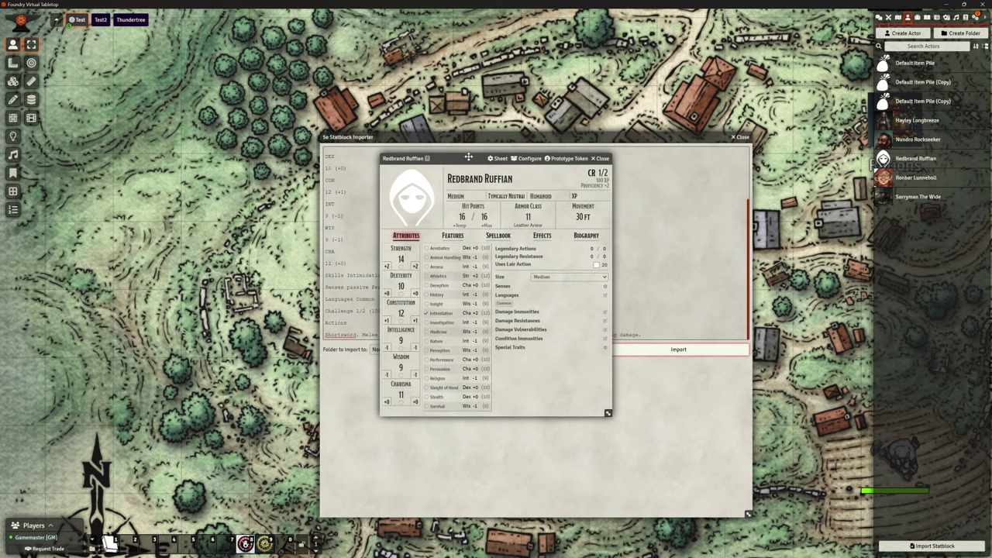
Close the statblock importer, then enlarge and reposition the Redbrand Ruffian character sheet.
left_click_drag(469, 157, 456, 102)
left_click(737, 137)
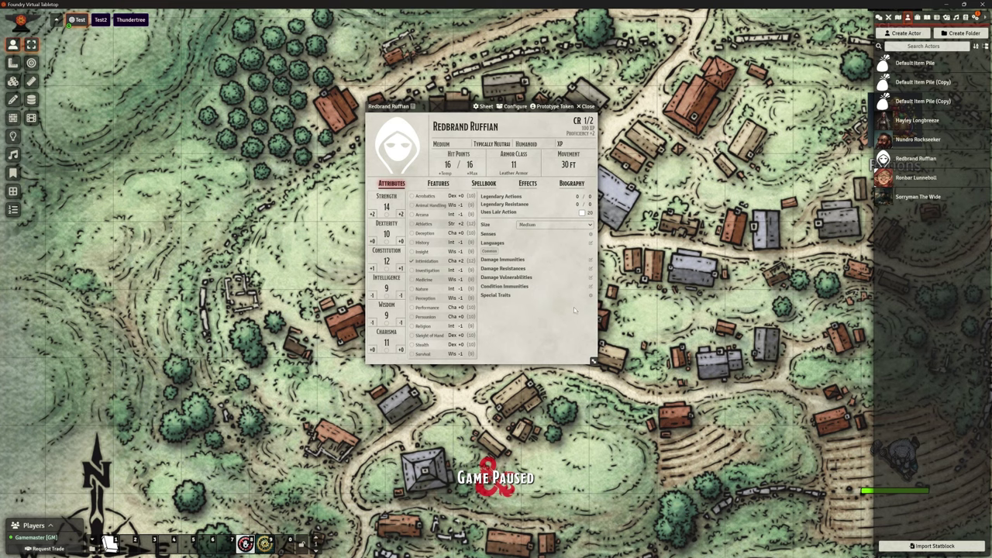
left_click_drag(593, 360, 732, 473)
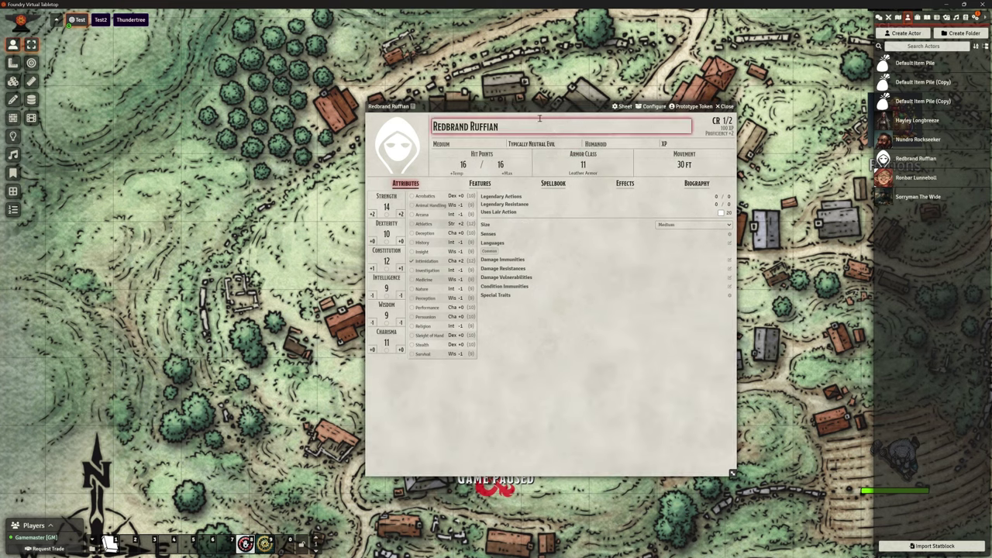
left_click_drag(517, 104, 492, 75)
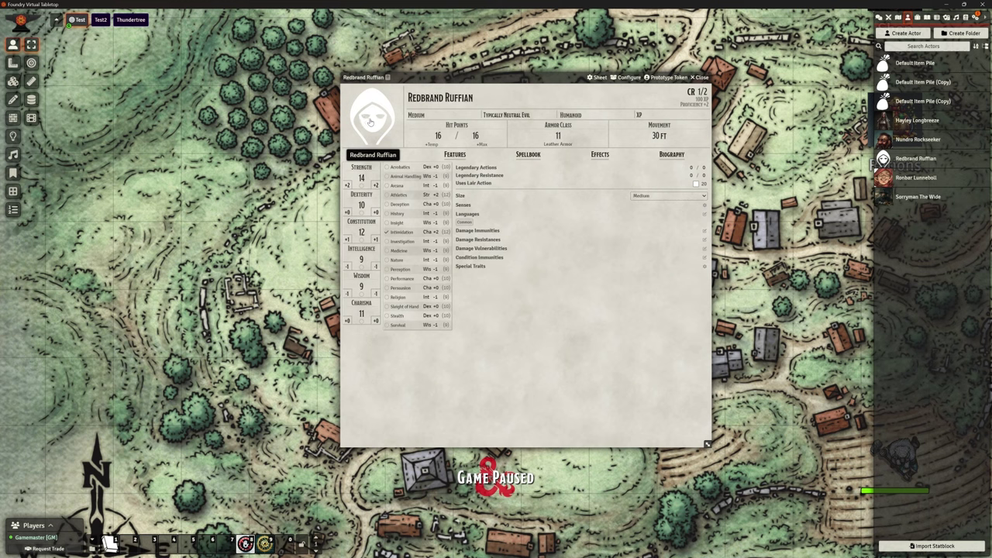
Examine the Redbrand Ruffian's portrait image choices and the name, size and alignment fields without editing them.
left_click(371, 122)
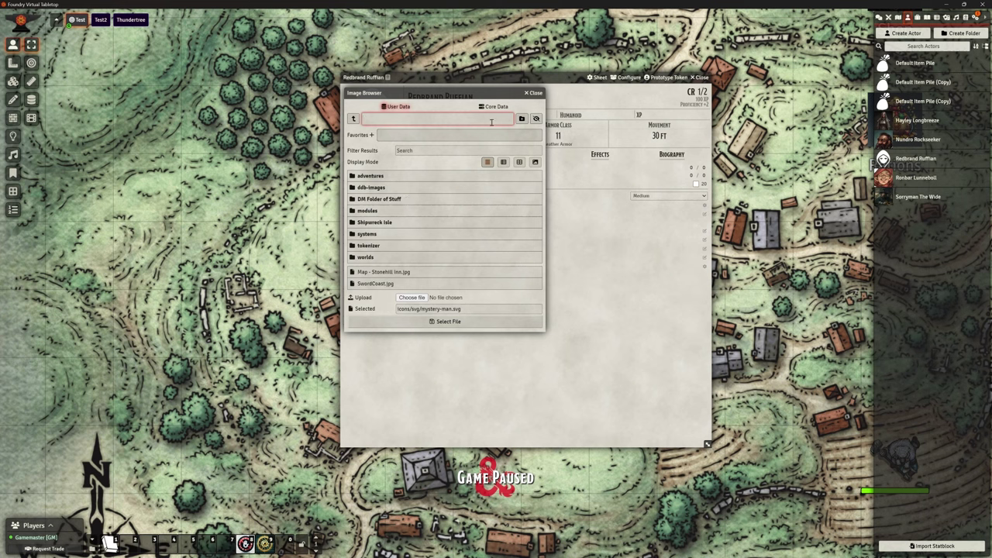
left_click(534, 93)
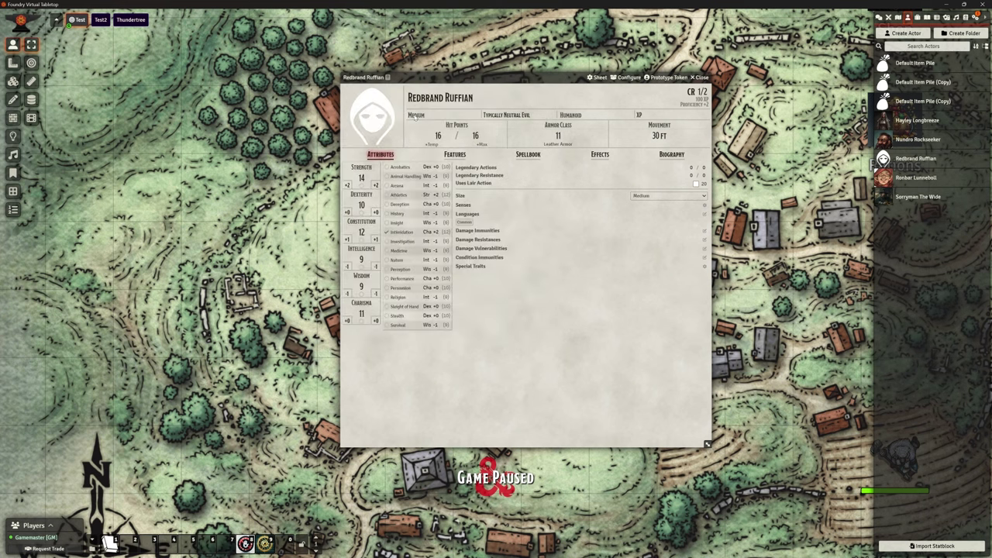
left_click(410, 98)
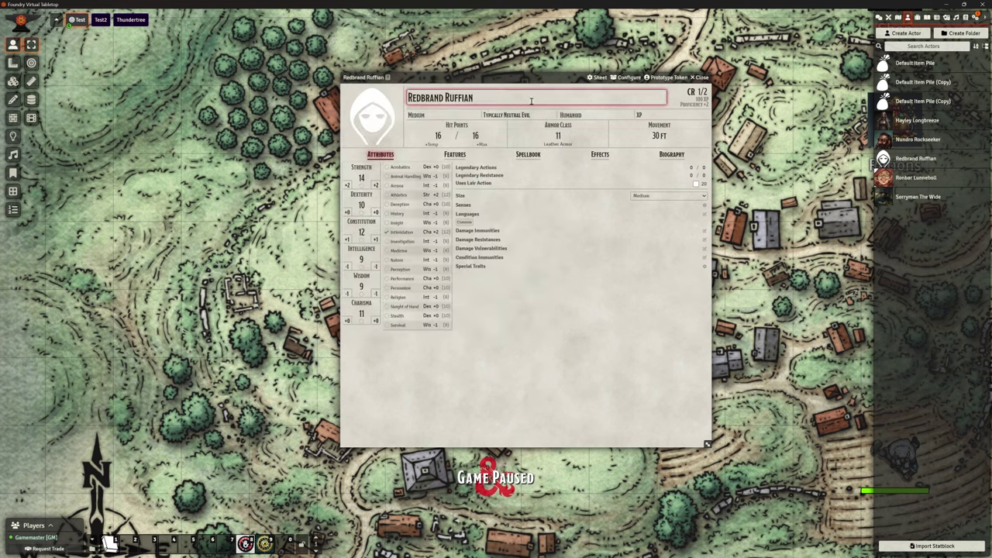
left_click(423, 118)
left_click(495, 115)
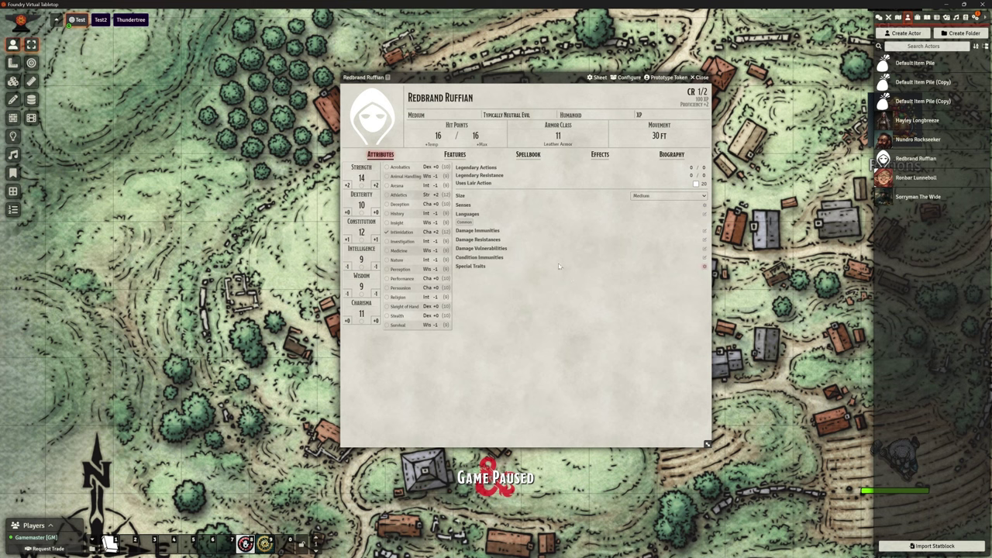
Review the Redbrand Ruffian's features, spellbook, effects and biography, and return to its attributes.
left_click(454, 156)
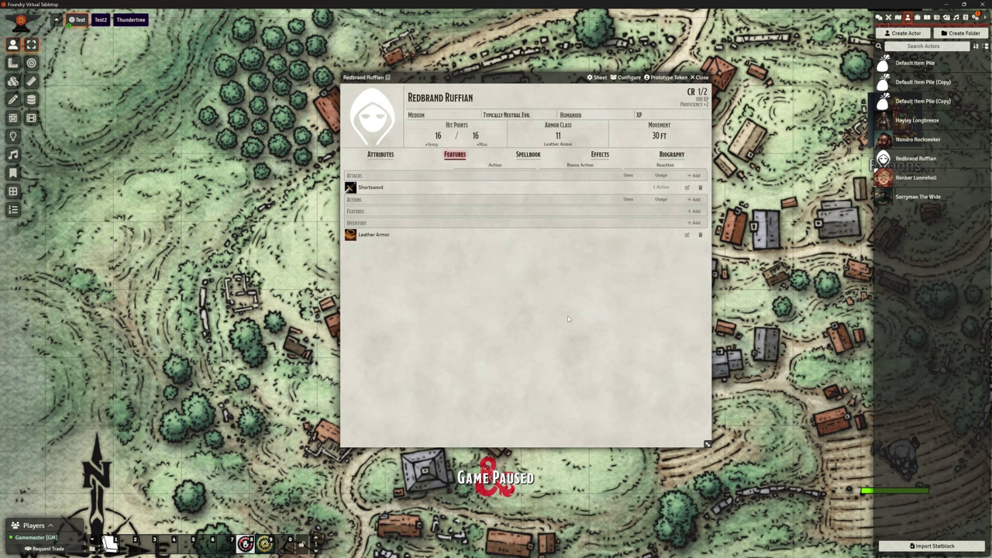
left_click(528, 155)
left_click(600, 155)
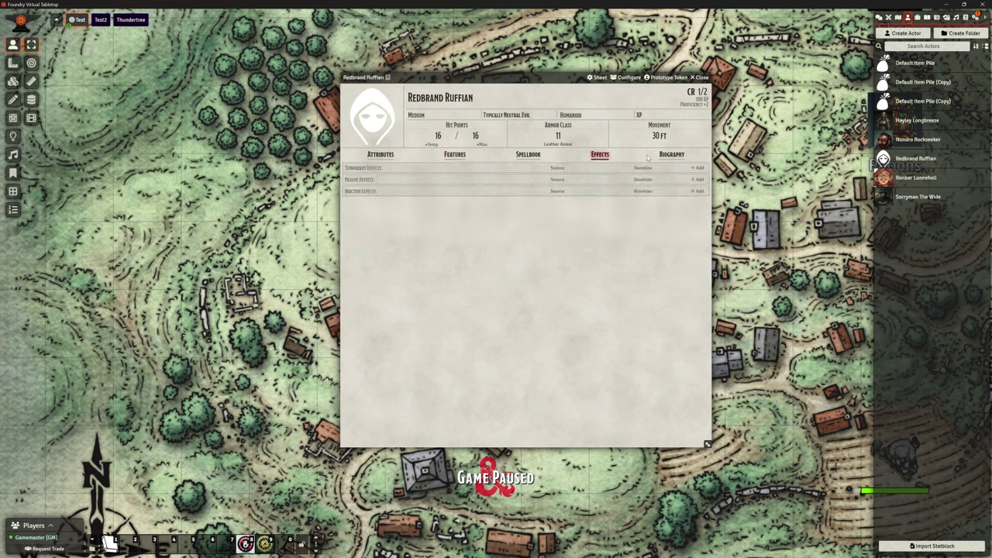
left_click(671, 155)
left_click(455, 155)
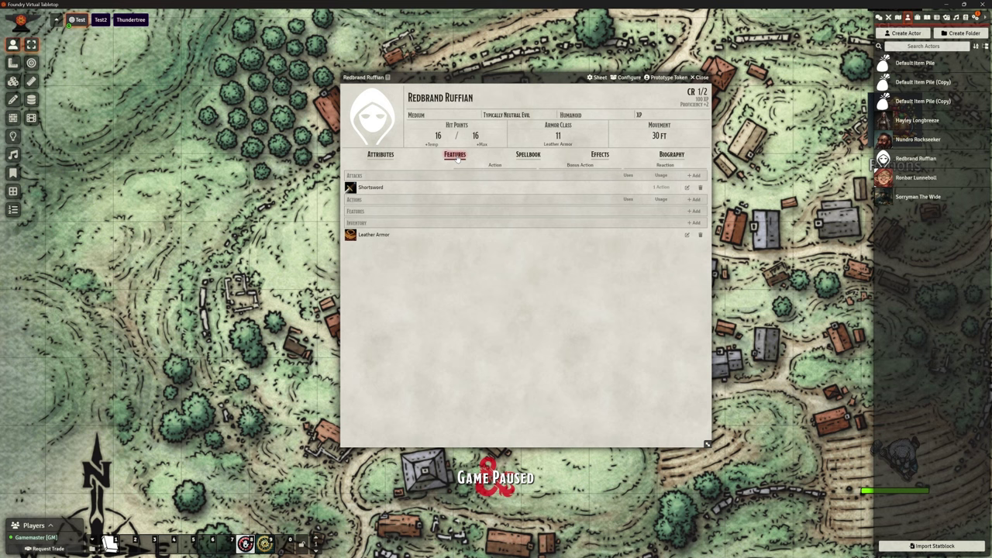
left_click(381, 155)
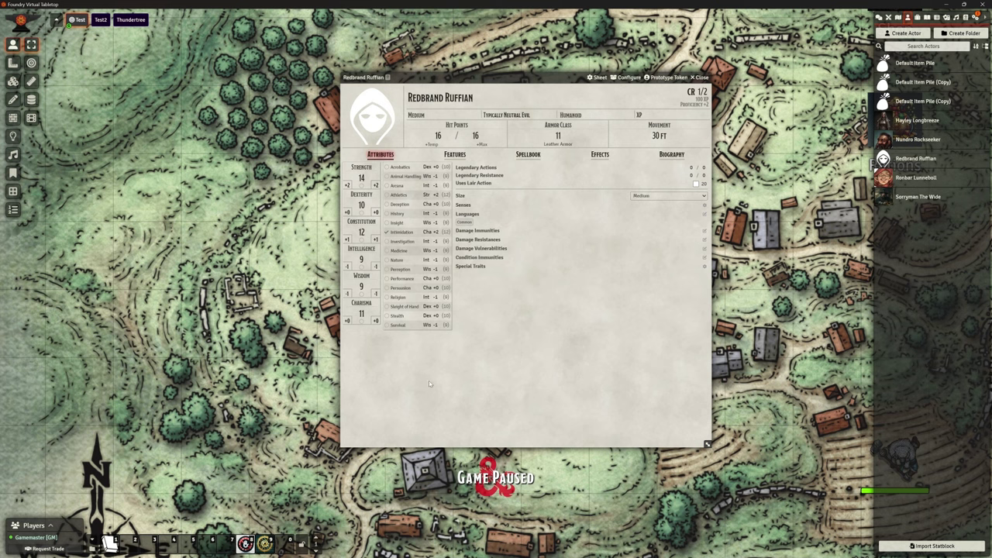
Close the Redbrand Ruffian sheet and paste the copied Twig Blight statblock into a newly opened 5e Statblock Importer.
left_click(697, 77)
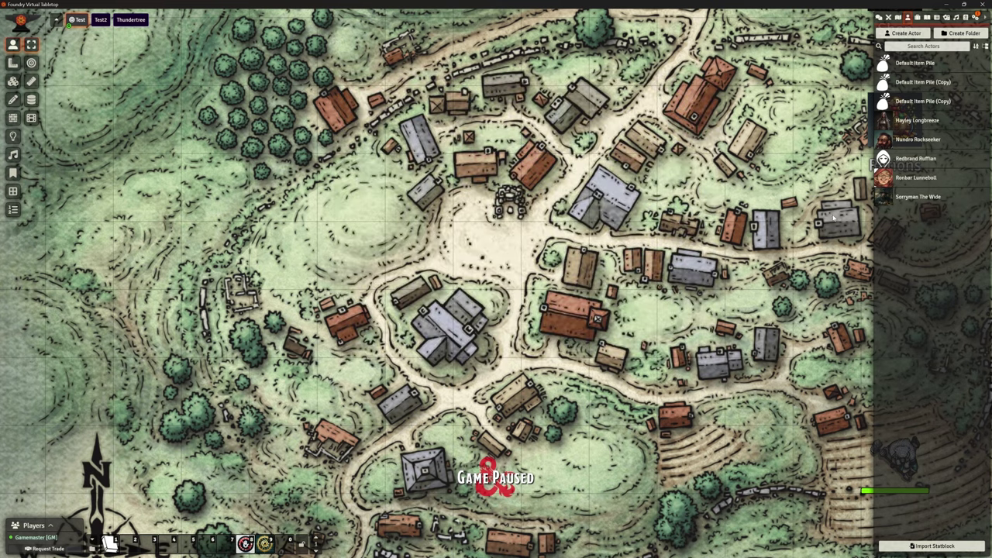
left_click(914, 545)
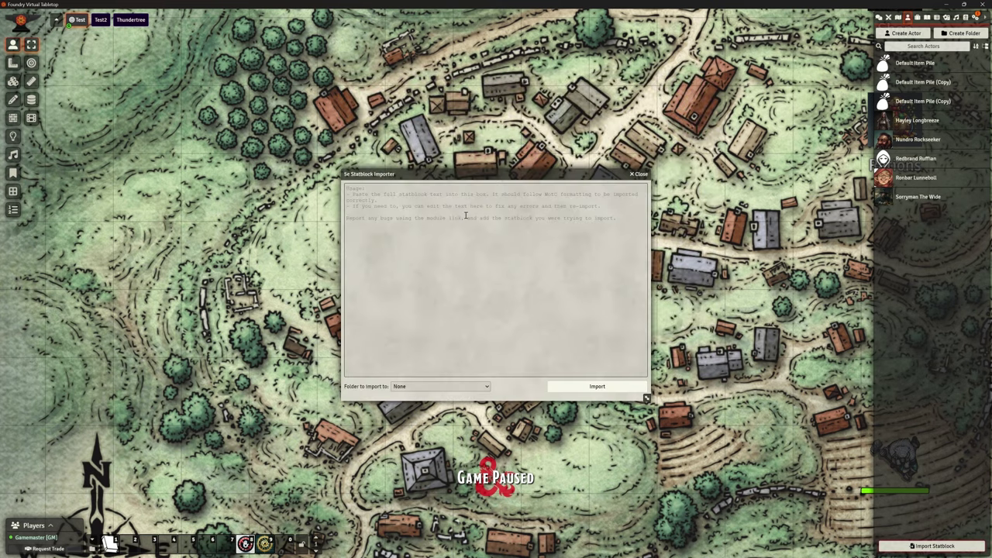
left_click_drag(468, 172, 439, 132)
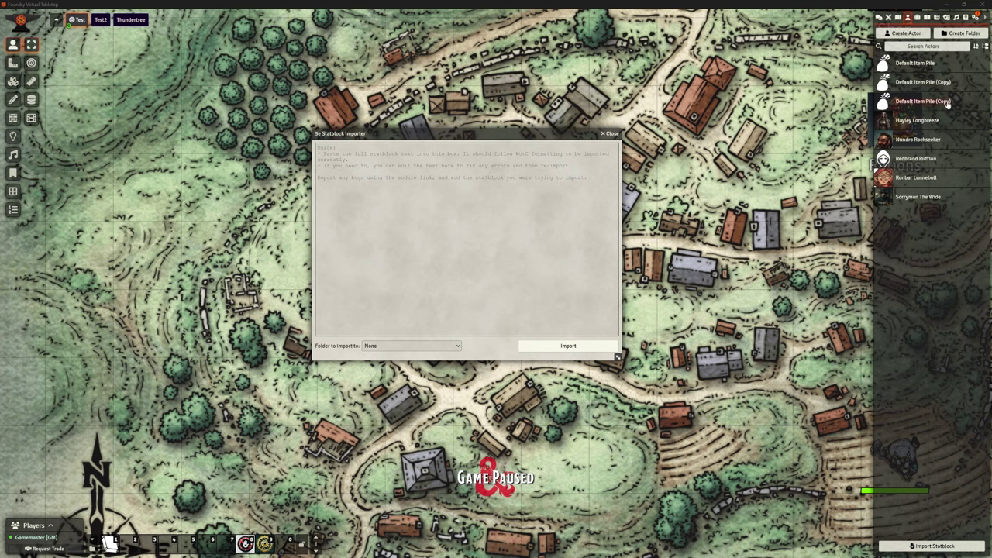
left_click(487, 169)
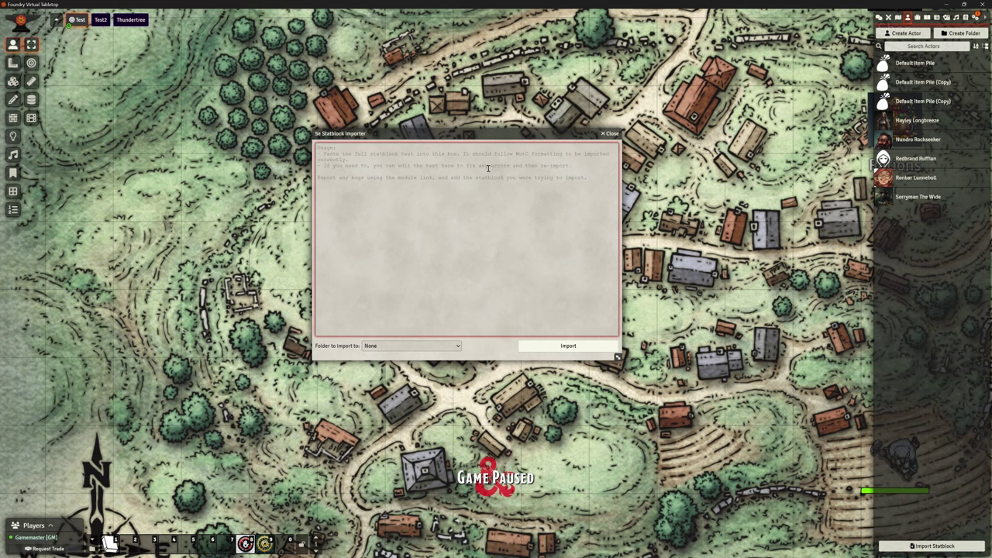
key("ctrl+v")
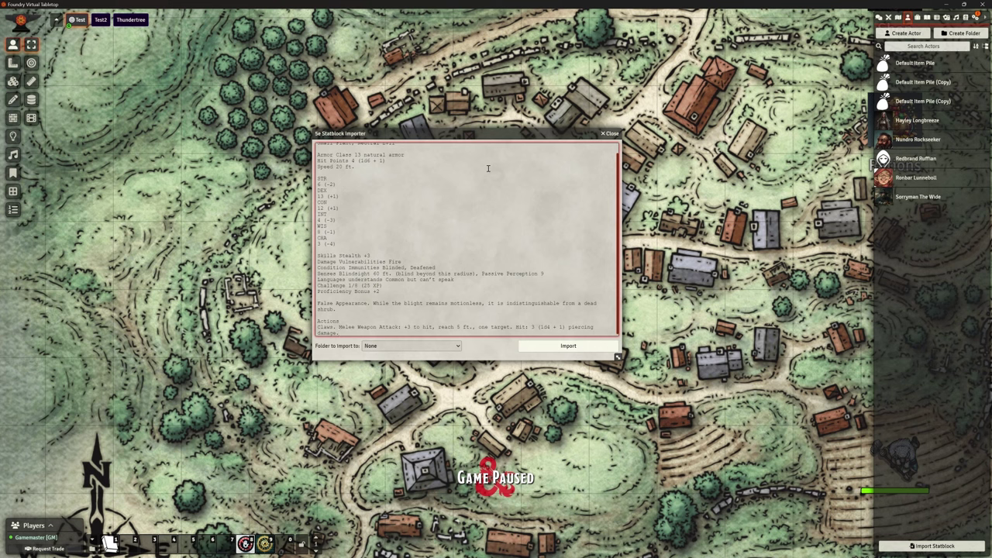
scroll(498, 193, "up", 2)
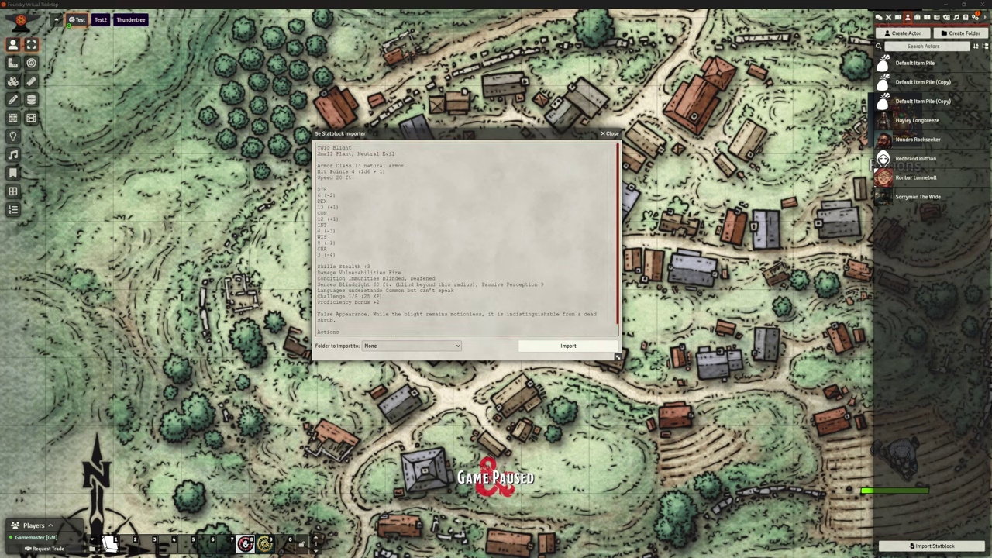
Check the Twig Blight source page on D&D Beyond and import the pasted statblock with the destination folder set to None.
left_click_drag(991, 42, 222, 52)
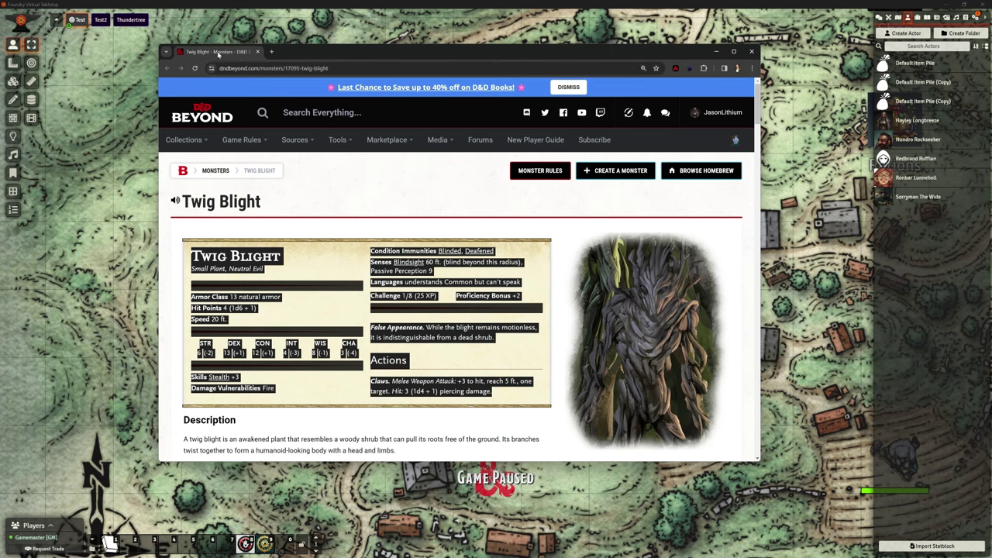
key("alt+Tab")
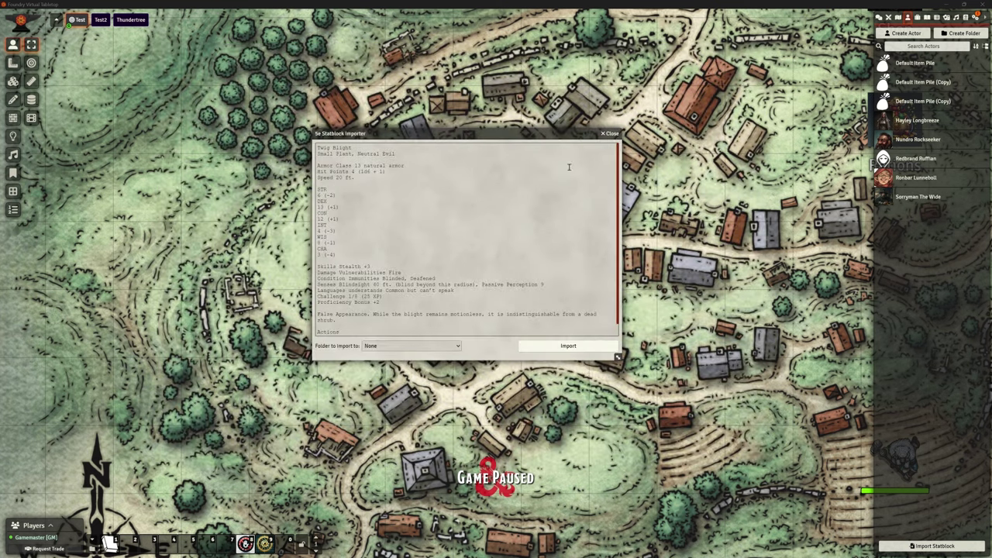
left_click(533, 347)
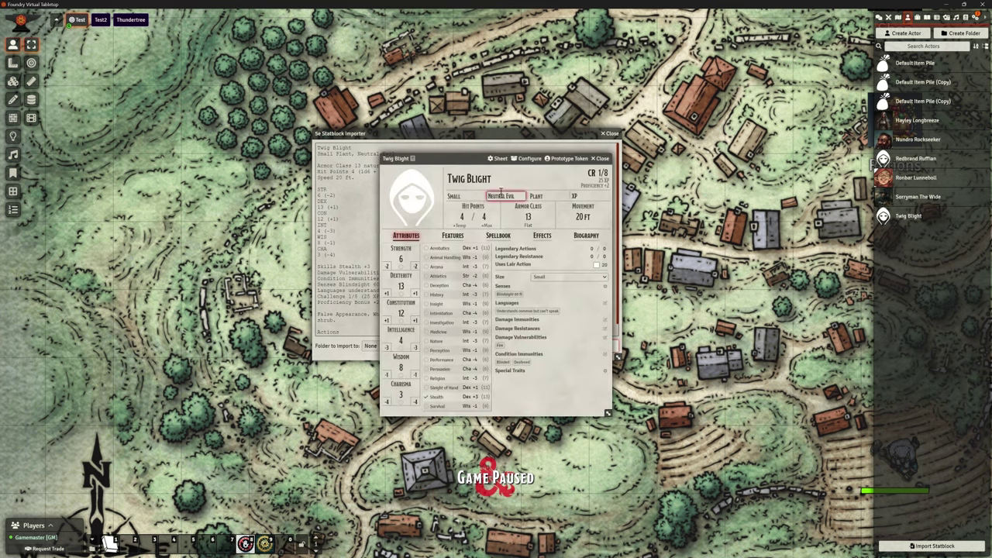
Close the statblock importer, and reposition and enlarge the Twig Blight character sheet.
left_click(611, 133)
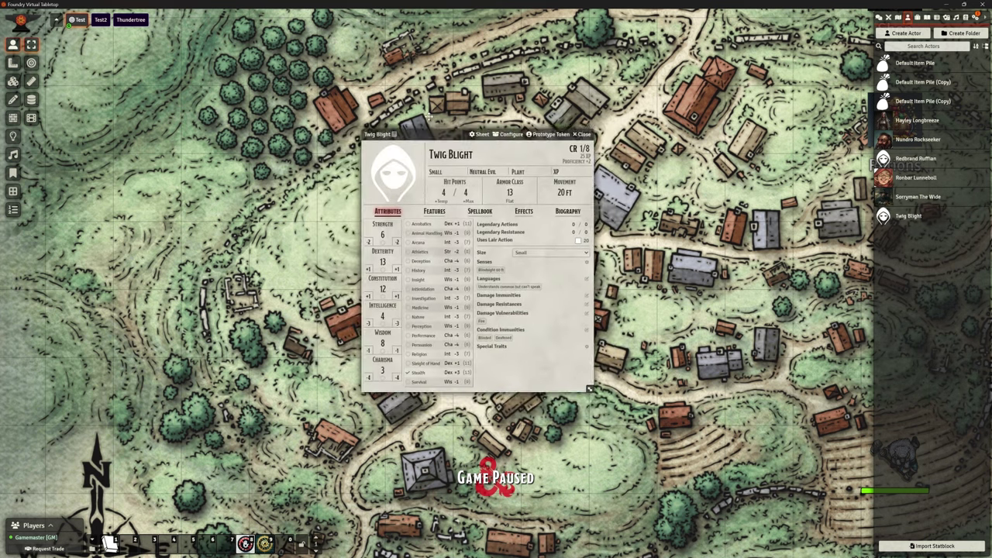
left_click_drag(429, 134, 385, 79)
left_click_drag(550, 336, 696, 462)
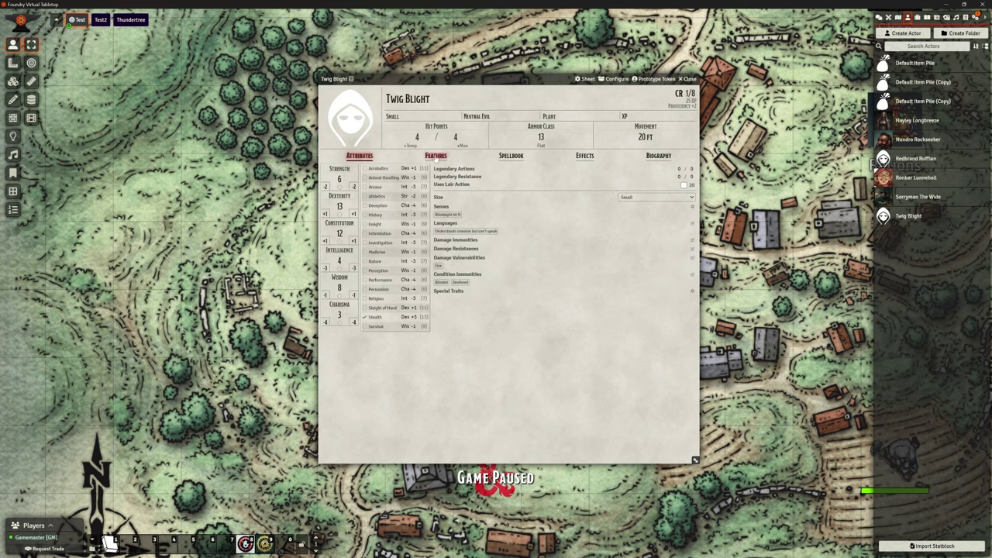
Examine the Twig Blight's Claws attack, including its description, weapon details and damage formula, and close it without editing.
left_click(435, 156)
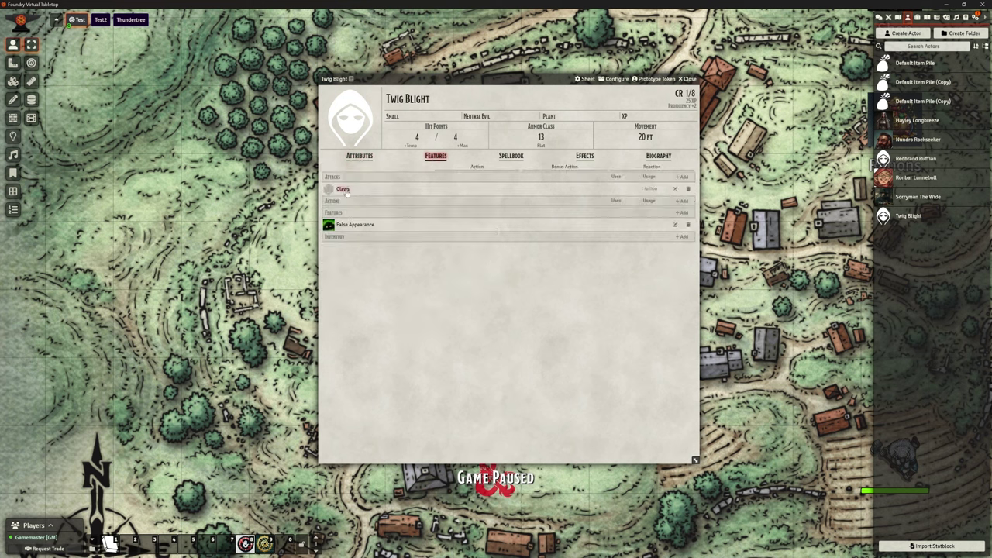
left_click(674, 188)
left_click_drag(481, 193, 462, 142)
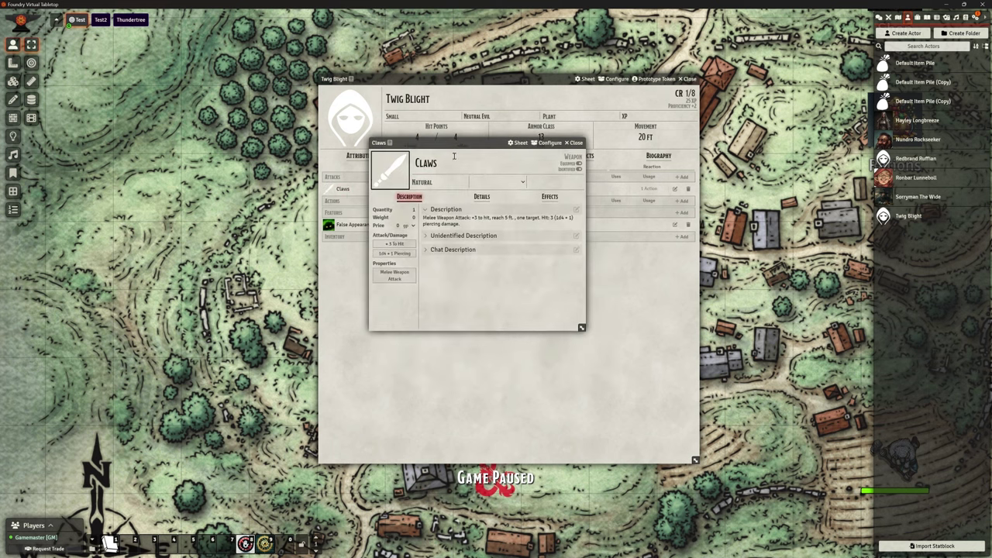
left_click_drag(581, 328, 674, 417)
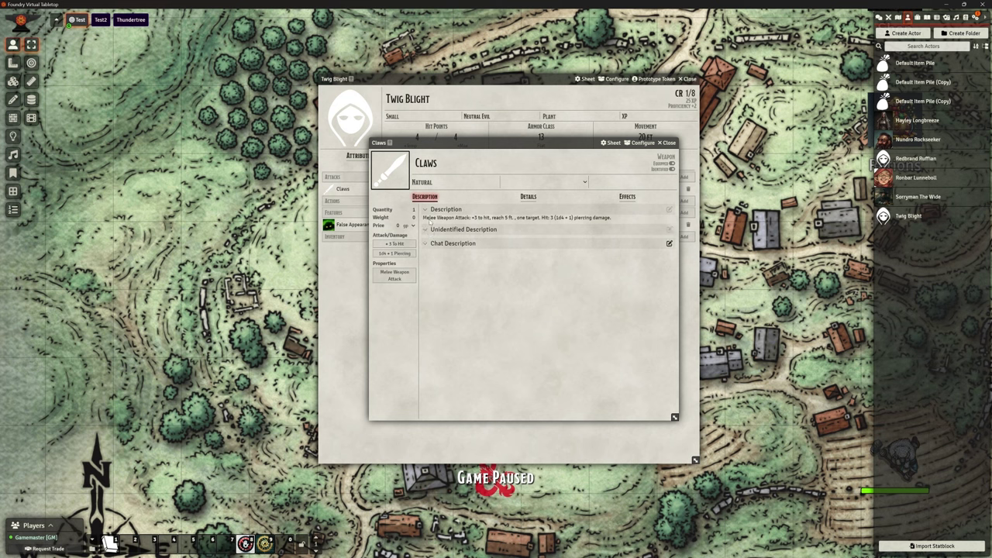
left_click(529, 197)
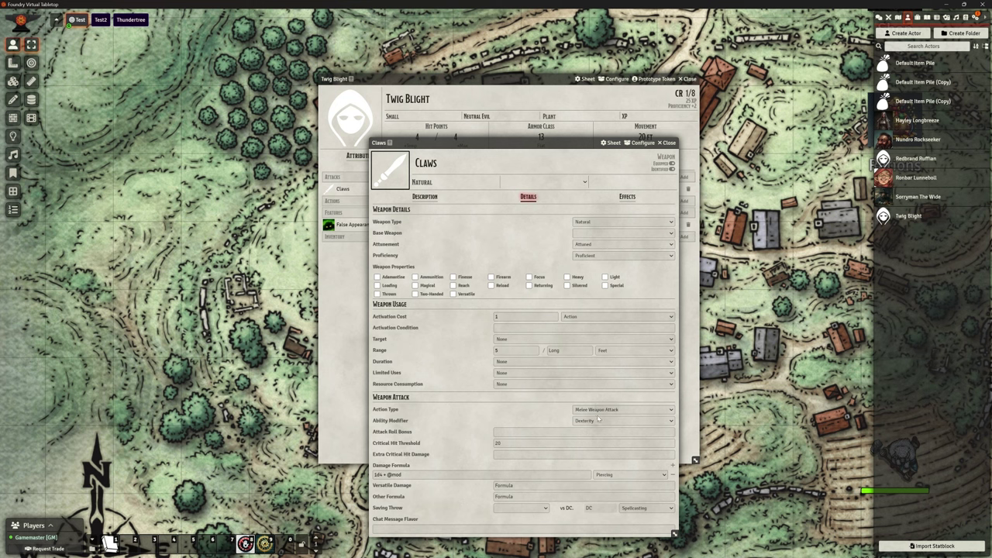
left_click(514, 455)
left_click(375, 474)
left_click(668, 142)
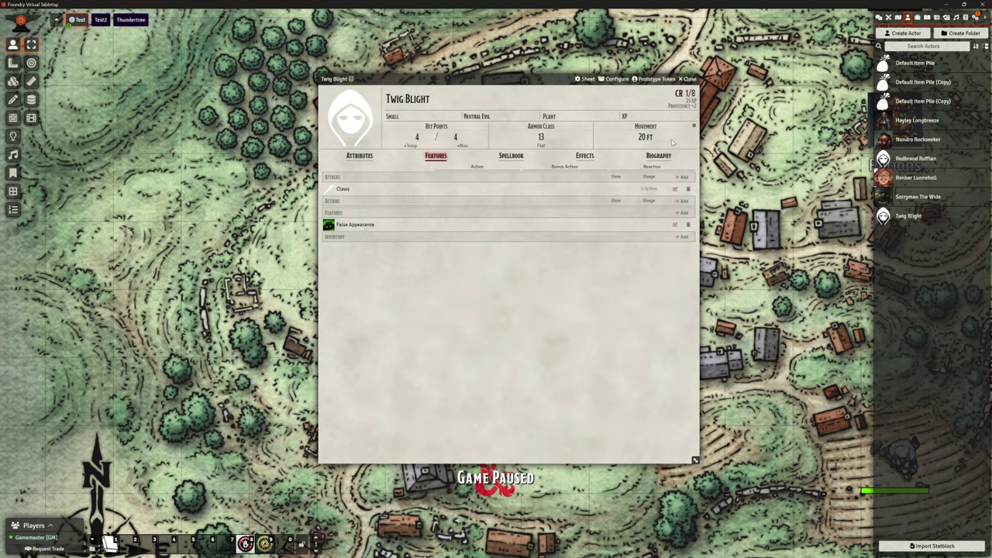
Browse the Twig Blight's portrait image choices in DM Folder of Stuff, including Icons, Character Portraits and Maps, without selecting a file.
left_click(347, 122)
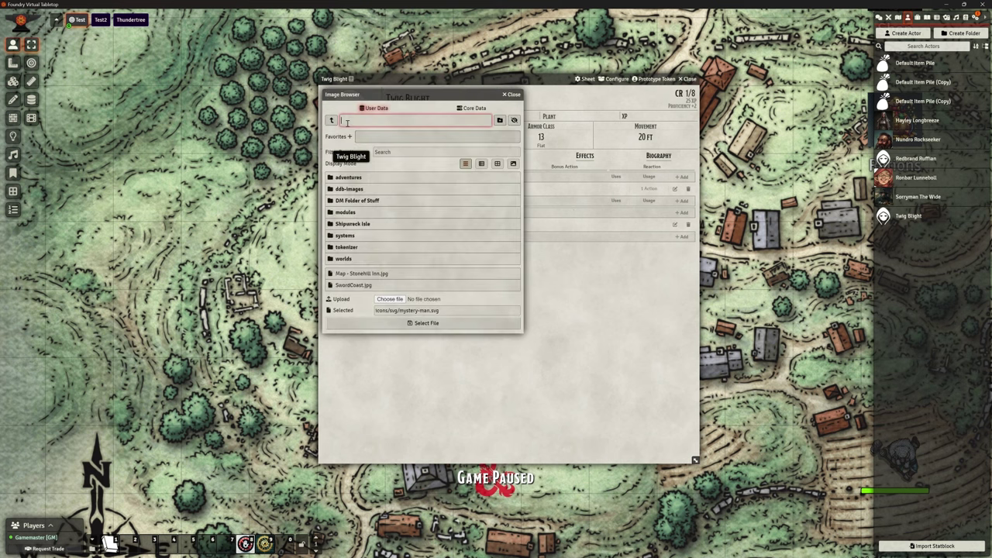
left_click(352, 200)
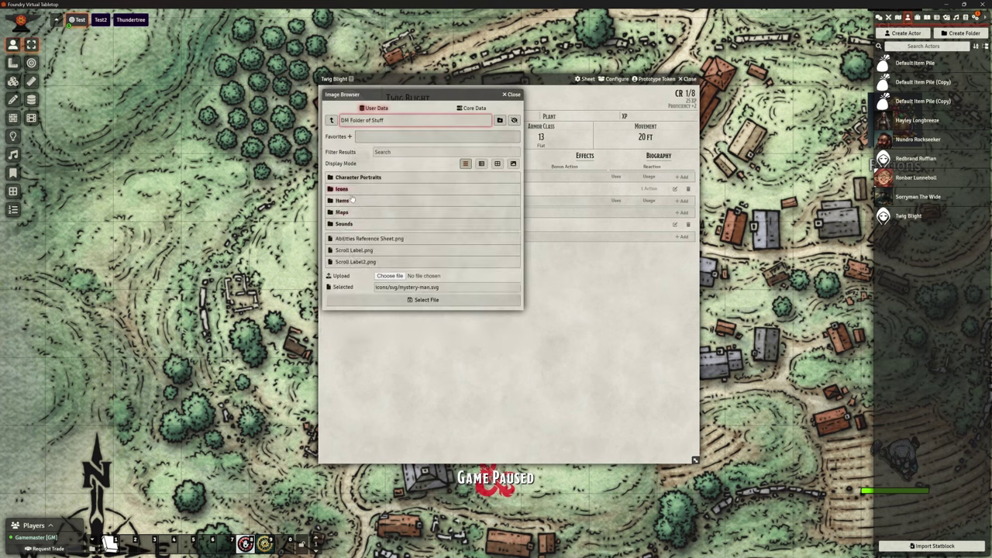
left_click(345, 189)
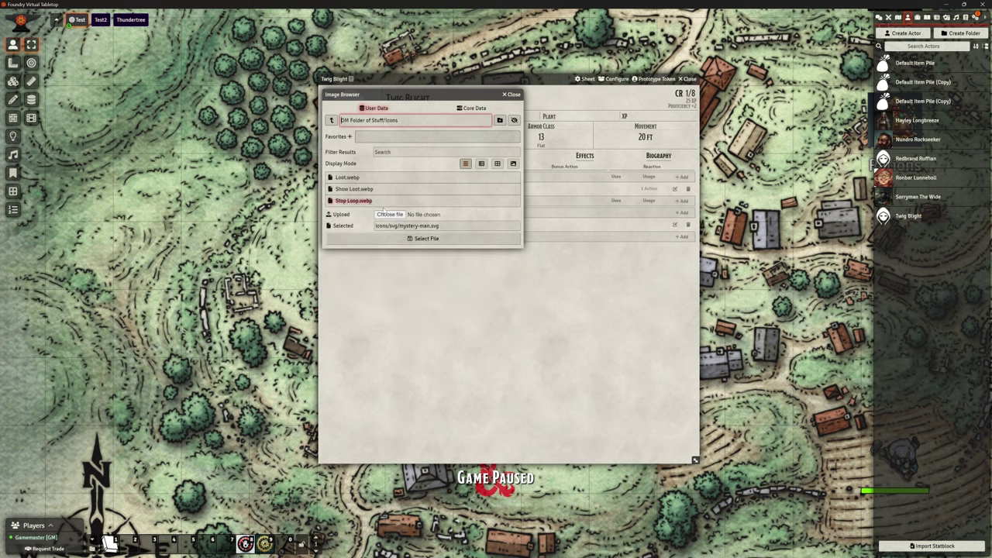
left_click(331, 120)
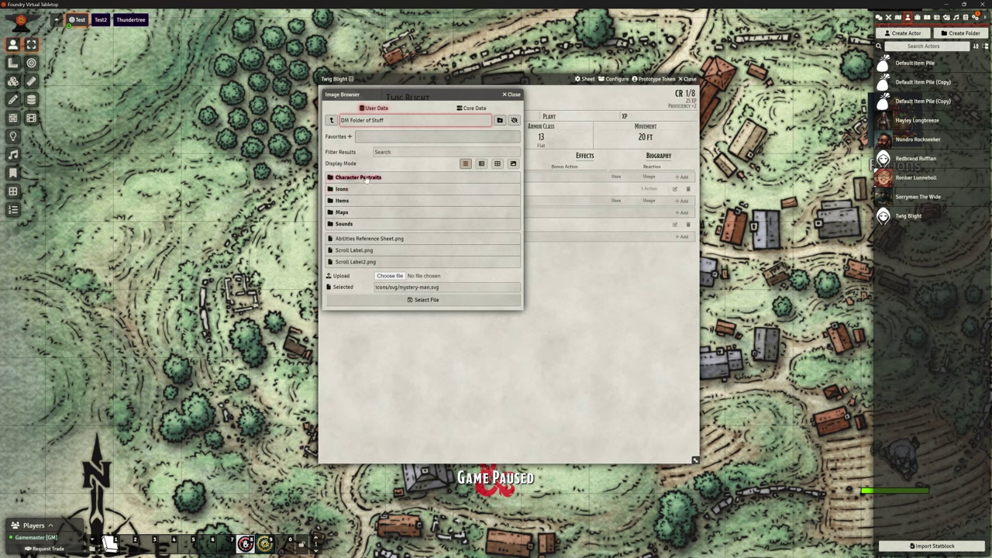
left_click(364, 177)
left_click(331, 120)
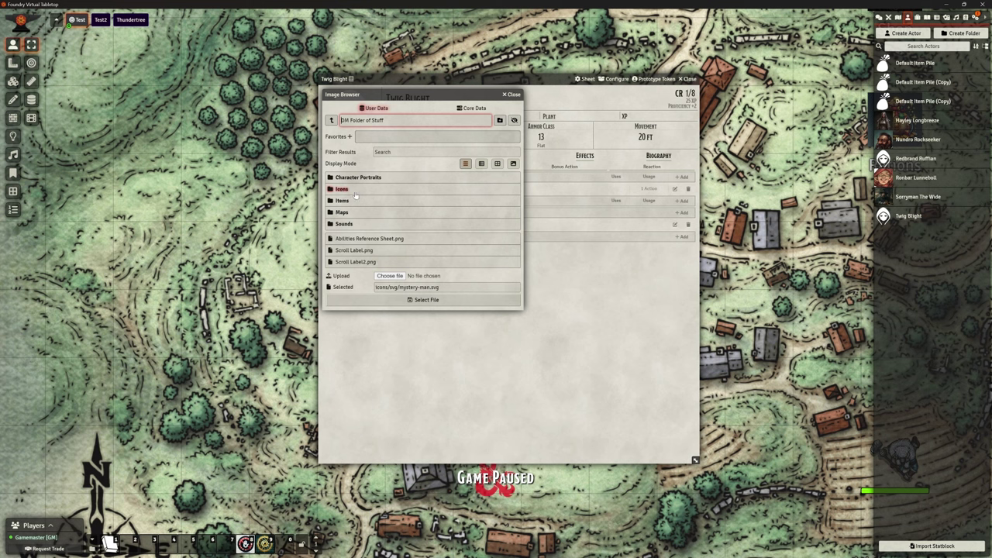
left_click(341, 213)
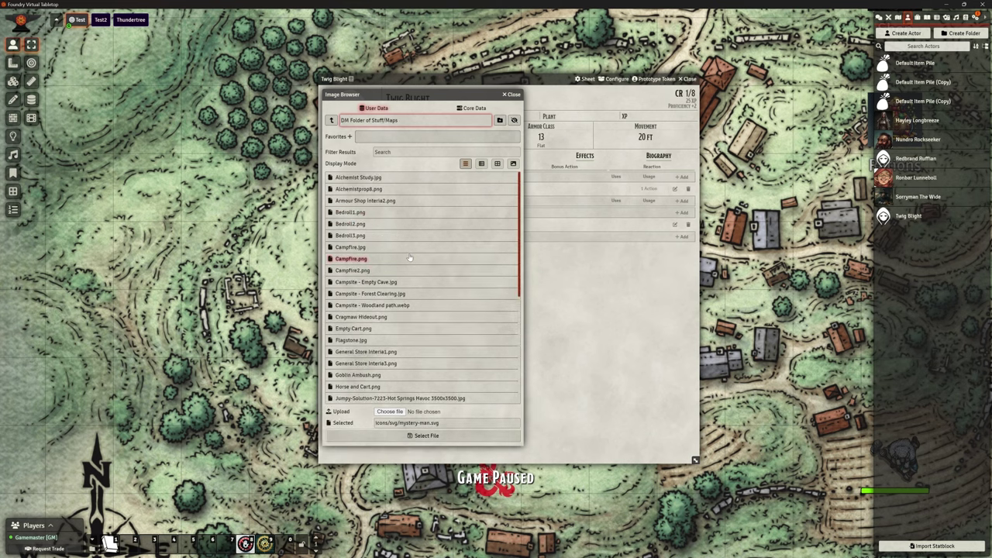
scroll(409, 263, "down", 5)
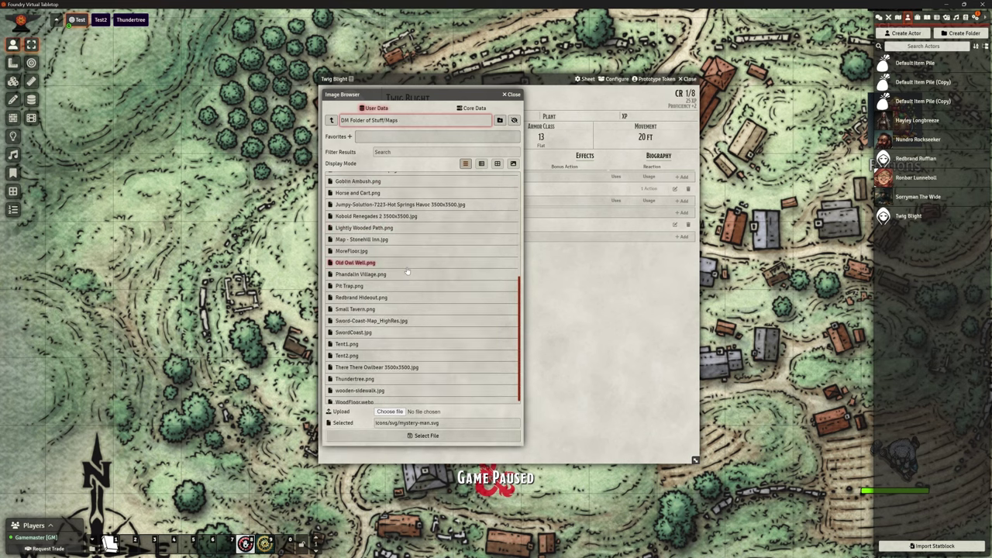
left_click(331, 120)
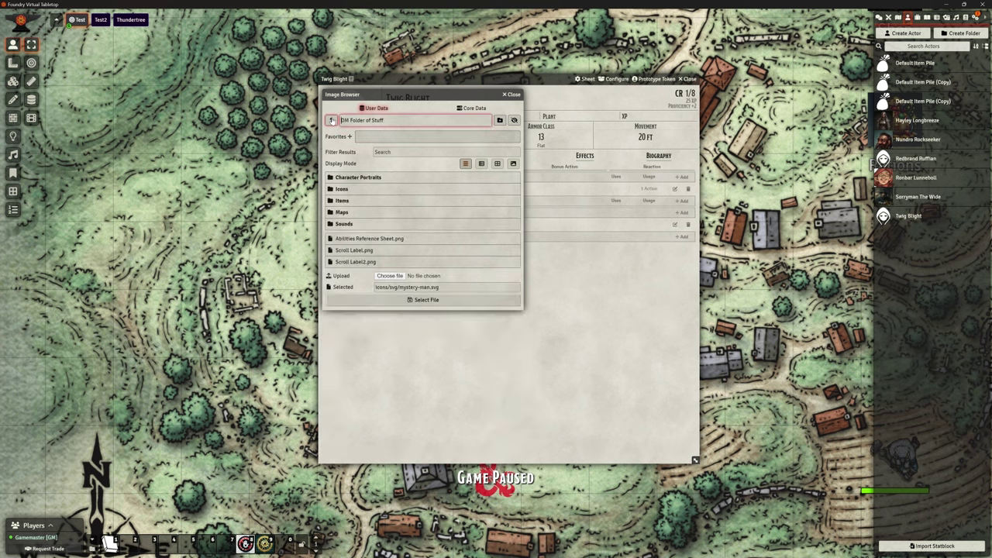
left_click(330, 120)
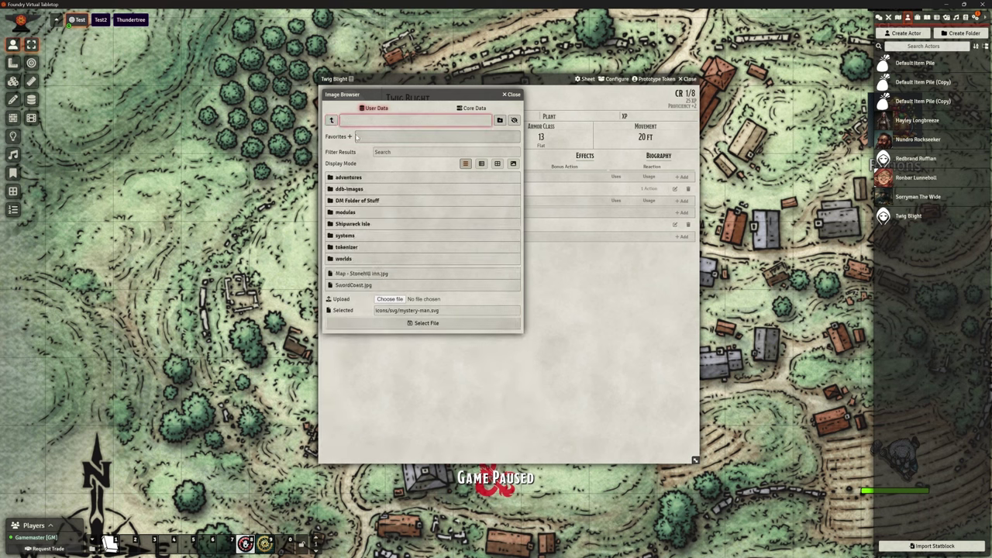
left_click(513, 95)
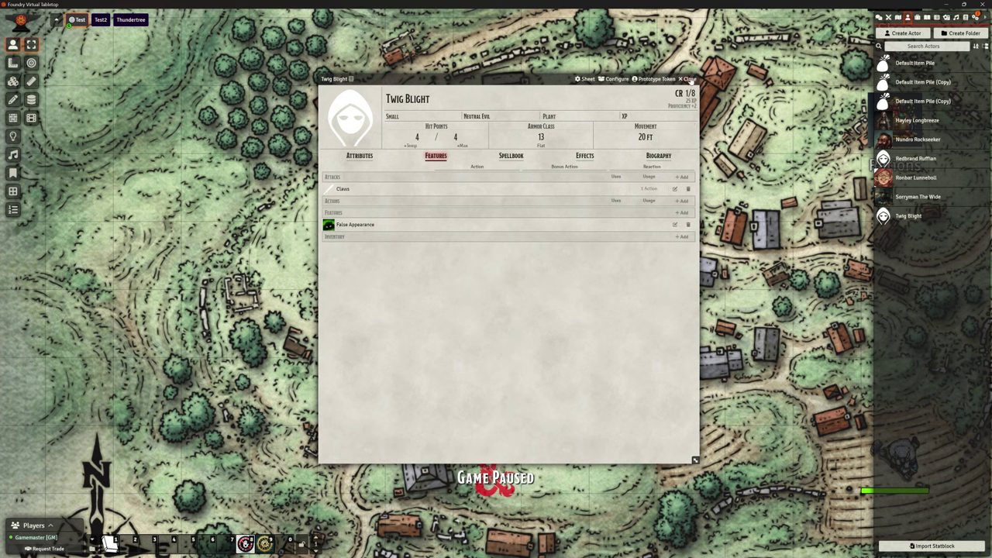
Import the copied Twig Blight statblock a second time with the folder set to None, closing the character sheet before and after.
left_click(688, 79)
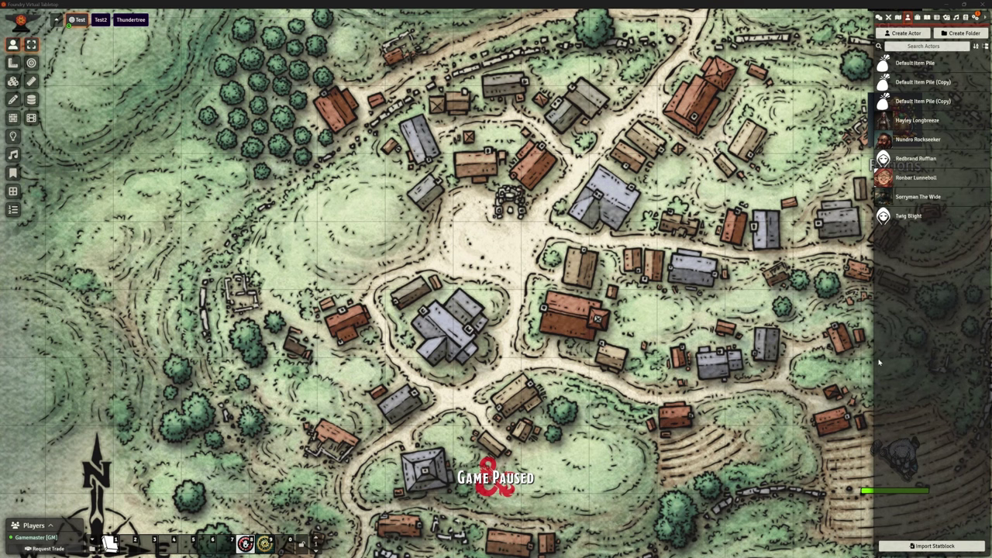
left_click(913, 545)
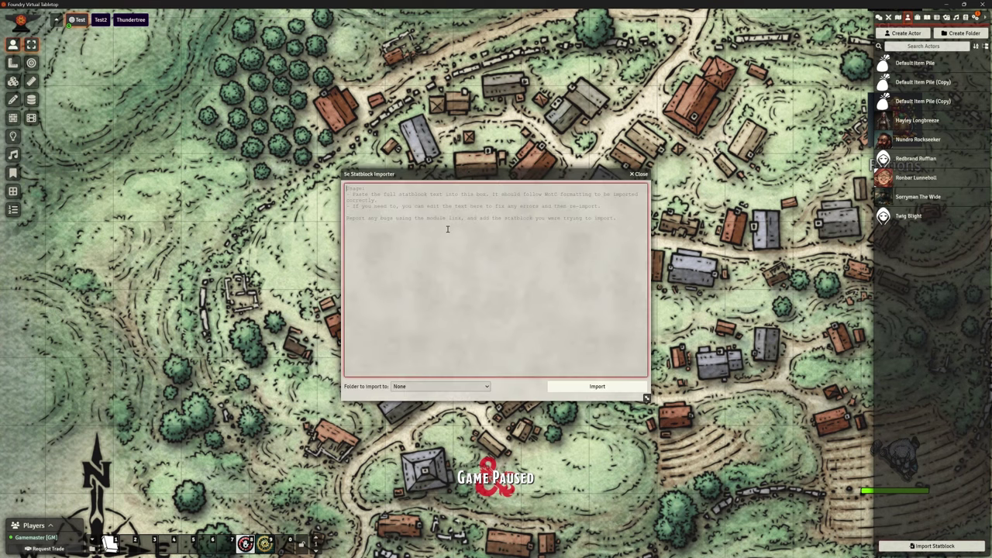
key("ctrl+v")
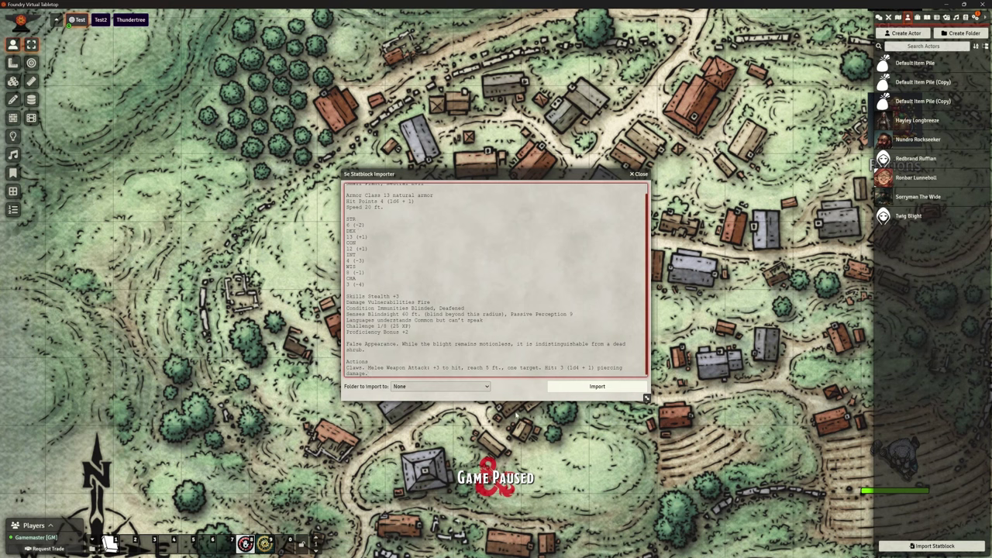
left_click(570, 390)
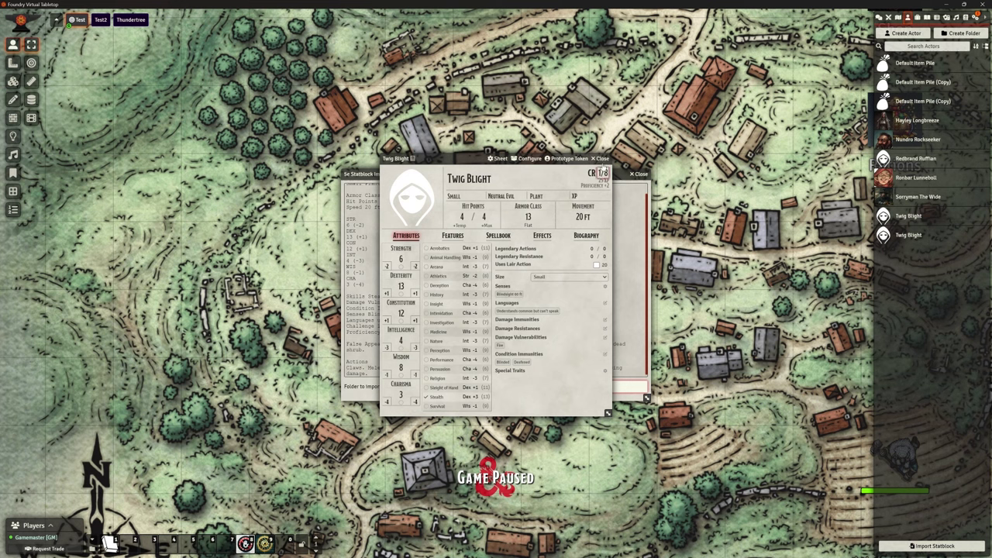
left_click(601, 158)
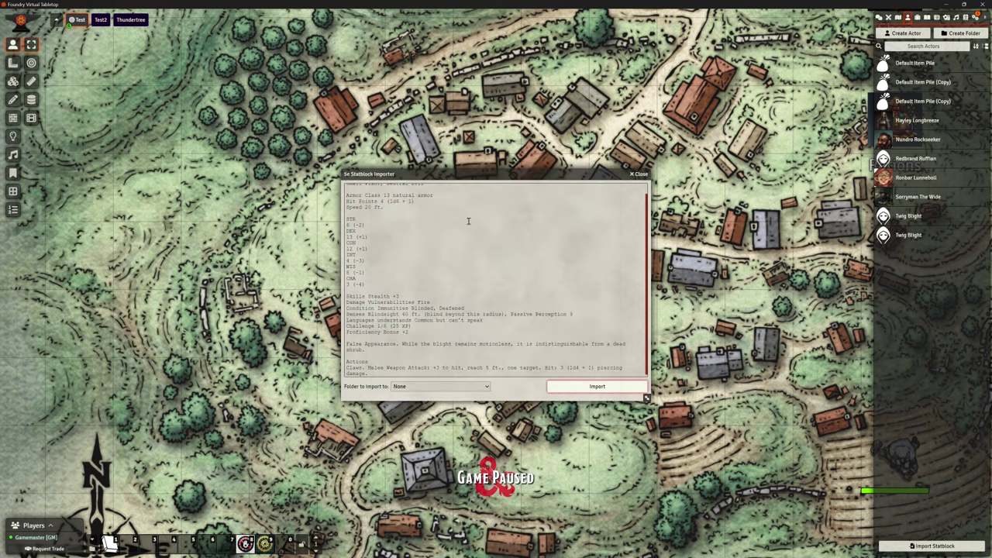
Clear the Twig Blight text from the importer and place the cursor in the empty statblock box.
scroll(473, 258, "up", 1)
scroll(507, 299, "down", 1)
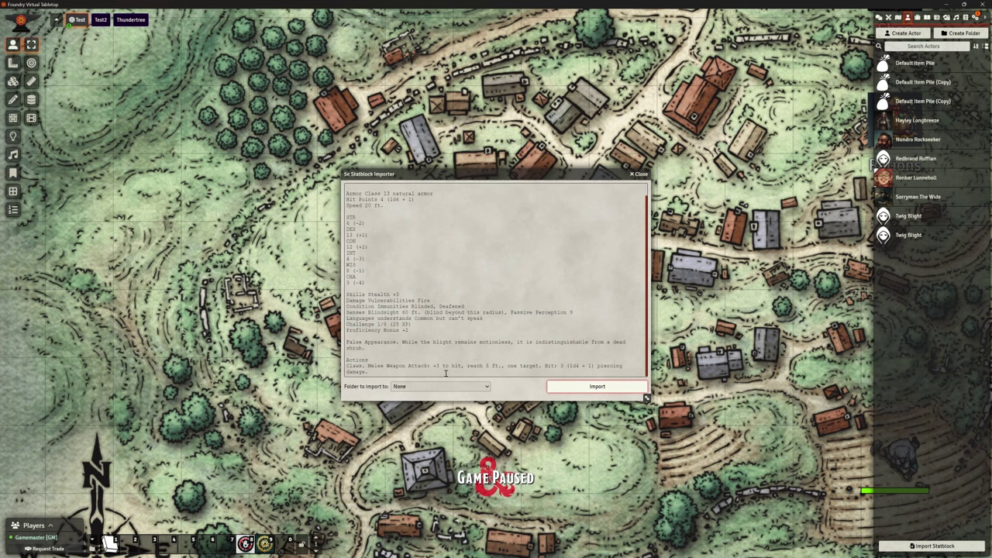
left_click(445, 372)
key("ctrl+a")
key("BackSpace")
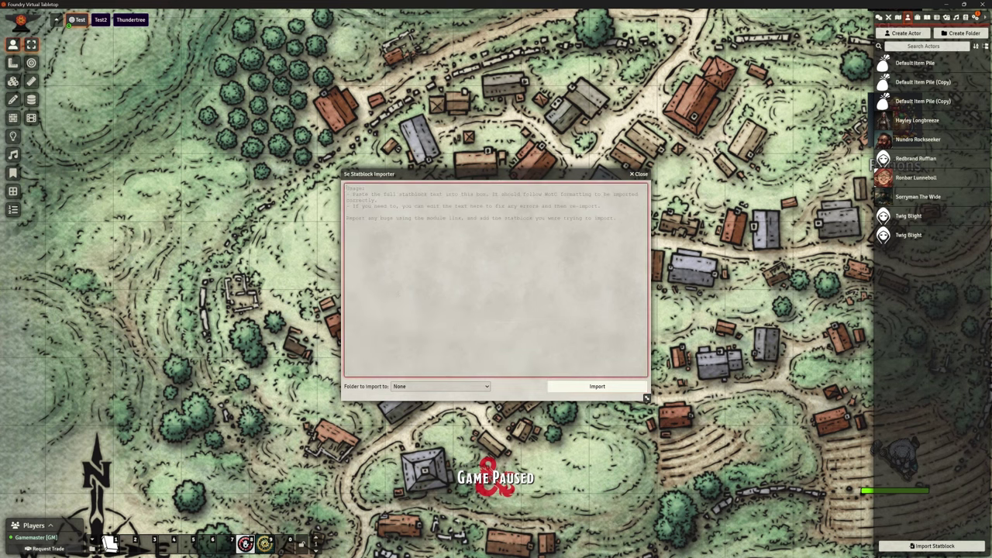
key("alt+Tab")
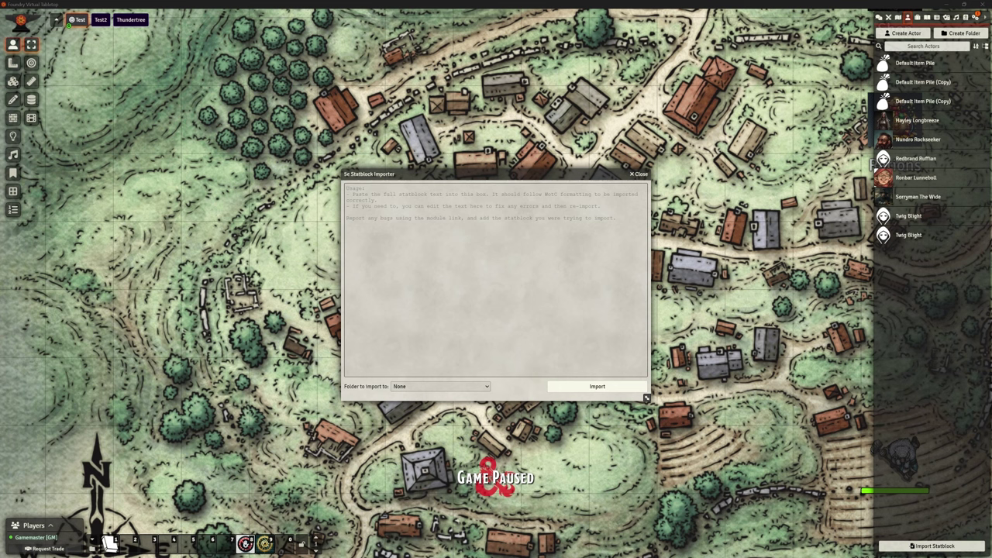
left_click(425, 226)
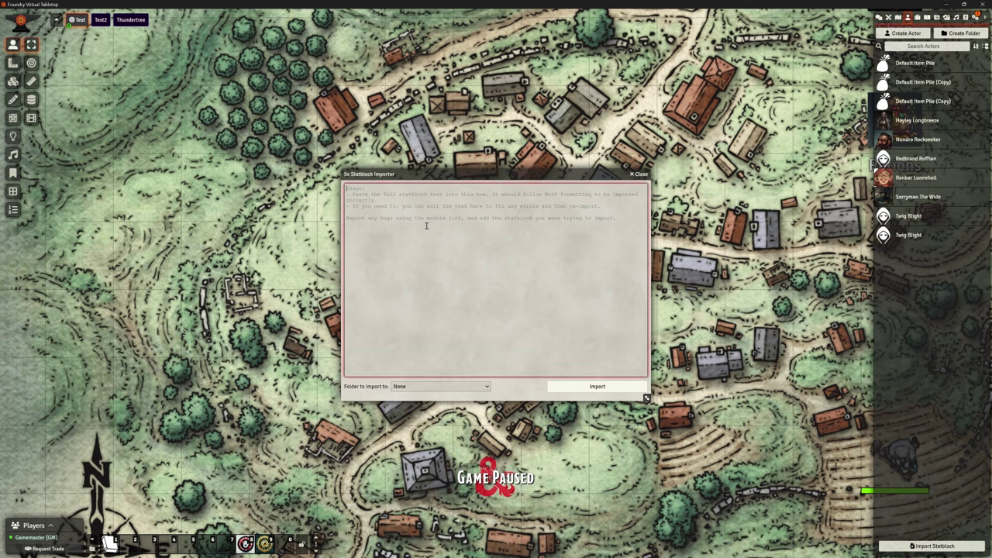
Paste the Needle Blight statblock, import it with no destination folder, close the importer and move the new character sheet higher.
key("ctrl+v")
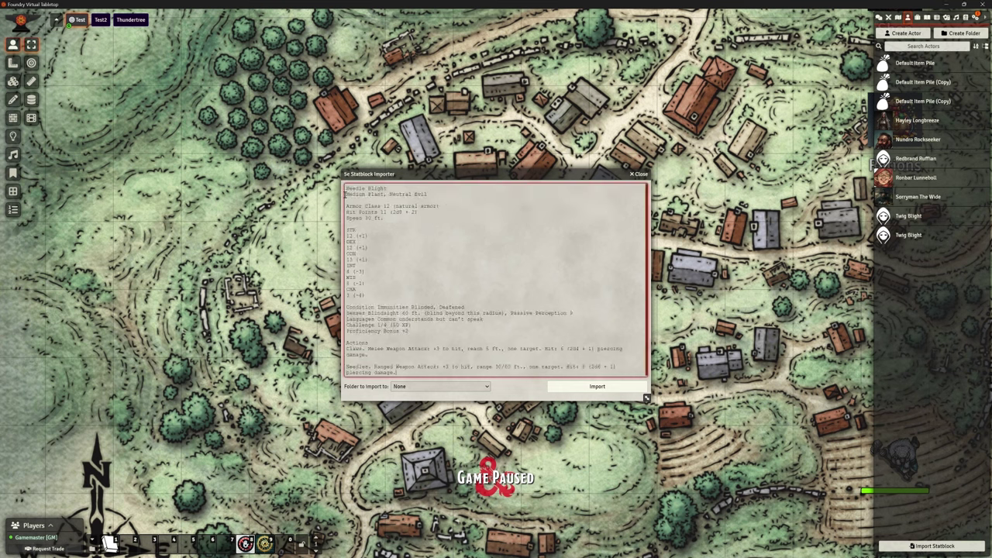
left_click(582, 386)
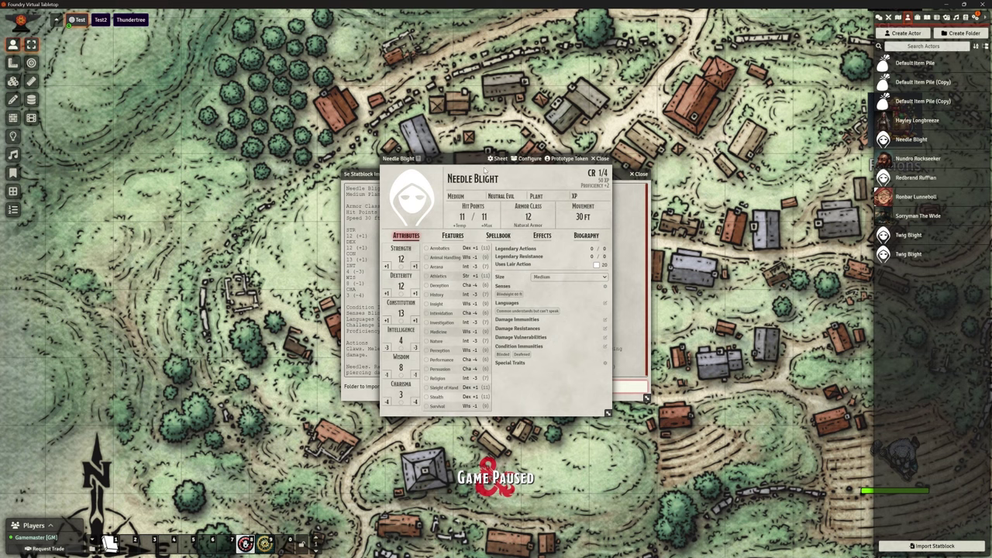
left_click(639, 174)
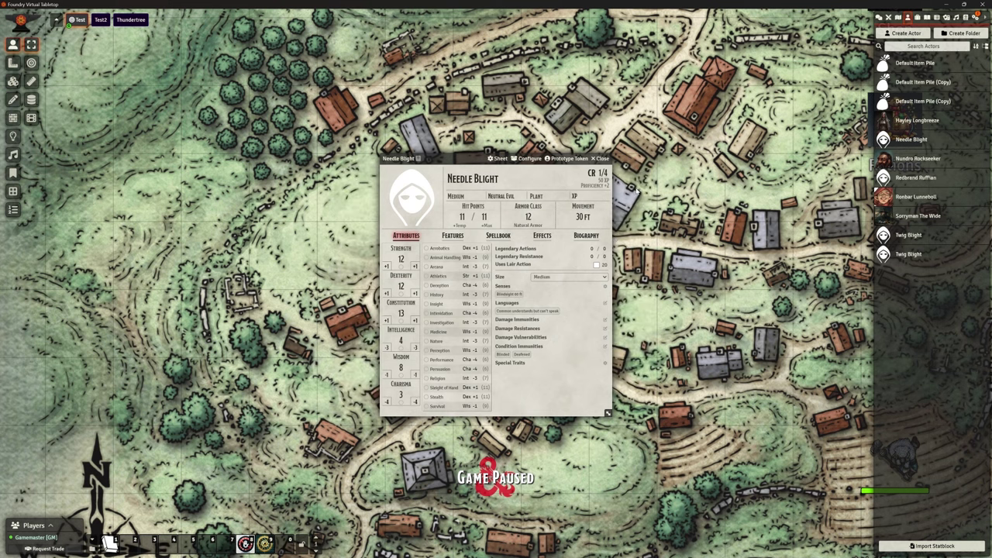
left_click_drag(465, 158, 454, 78)
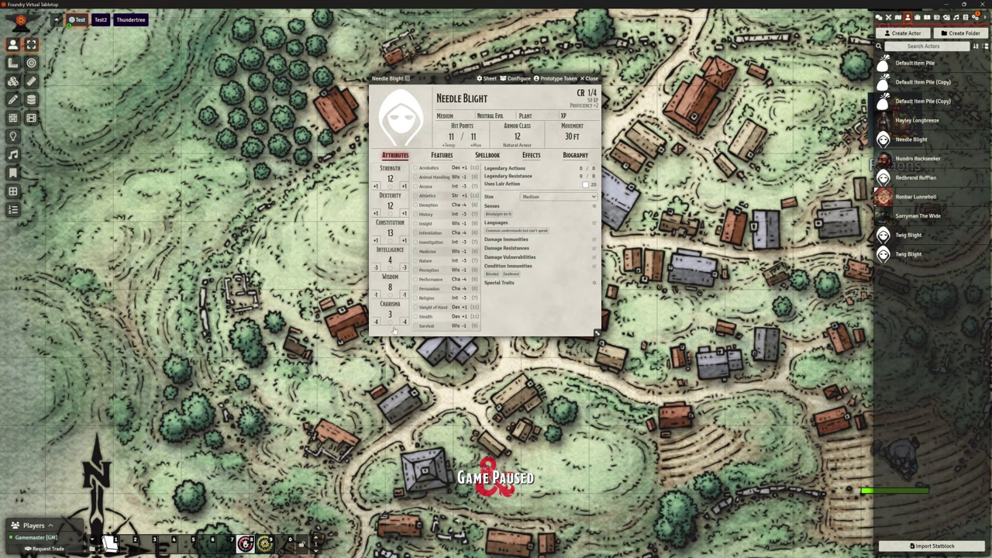
Examine the Needle Blight's Needles attack, including its description, range and damage formula, and close the attack and the character sheet.
left_click(440, 156)
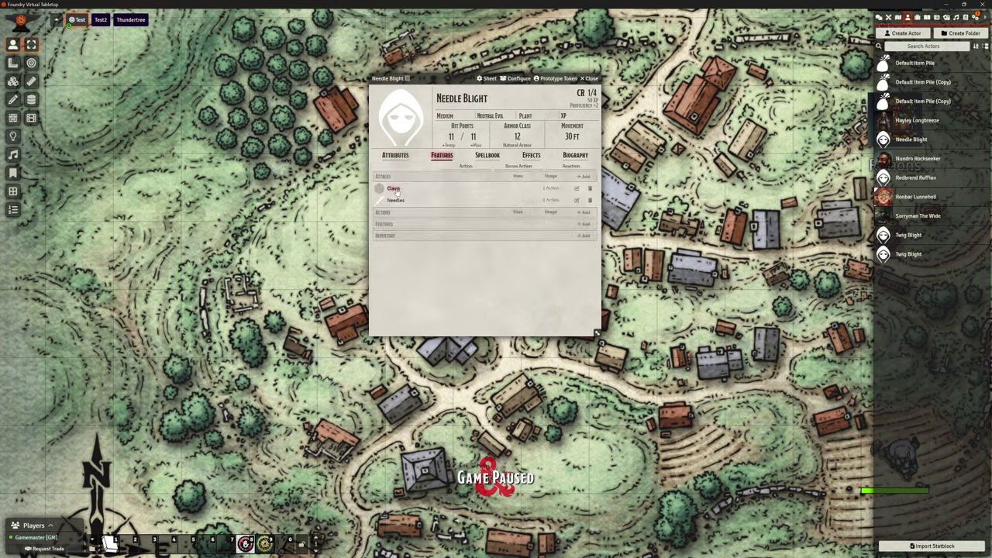
left_click(577, 200)
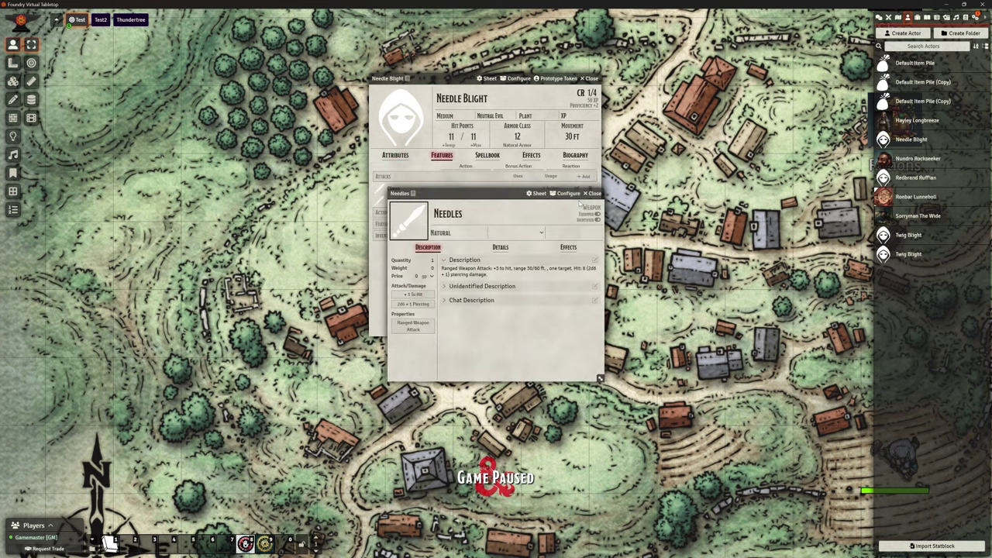
left_click(498, 248)
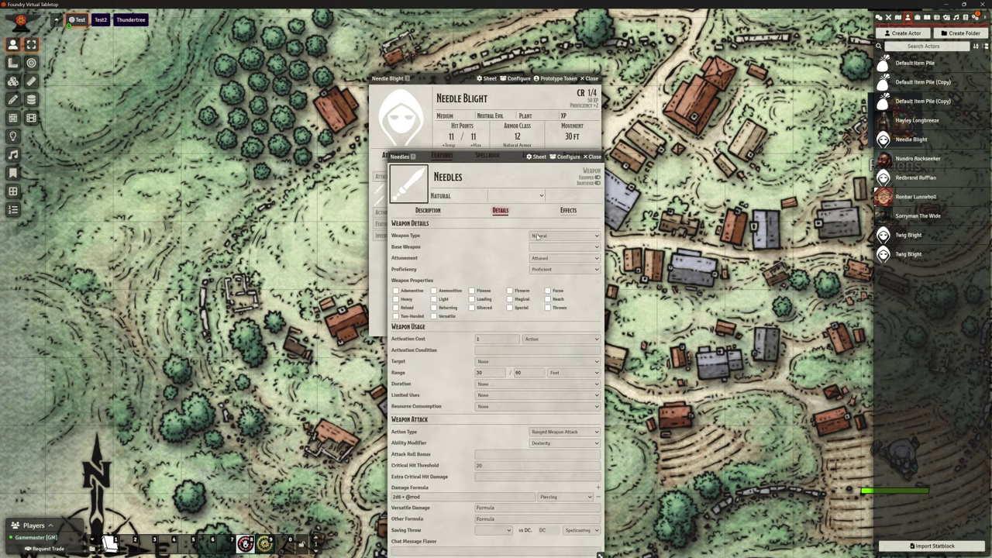
left_click(494, 373)
key("BackSpace")
key("BackSpace")
type("50")
key("Return")
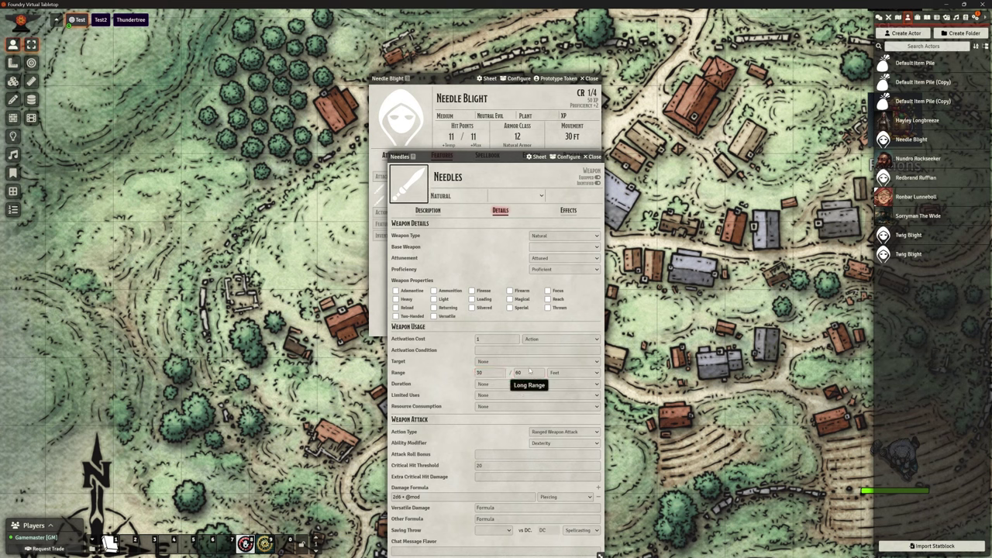
left_click(393, 496)
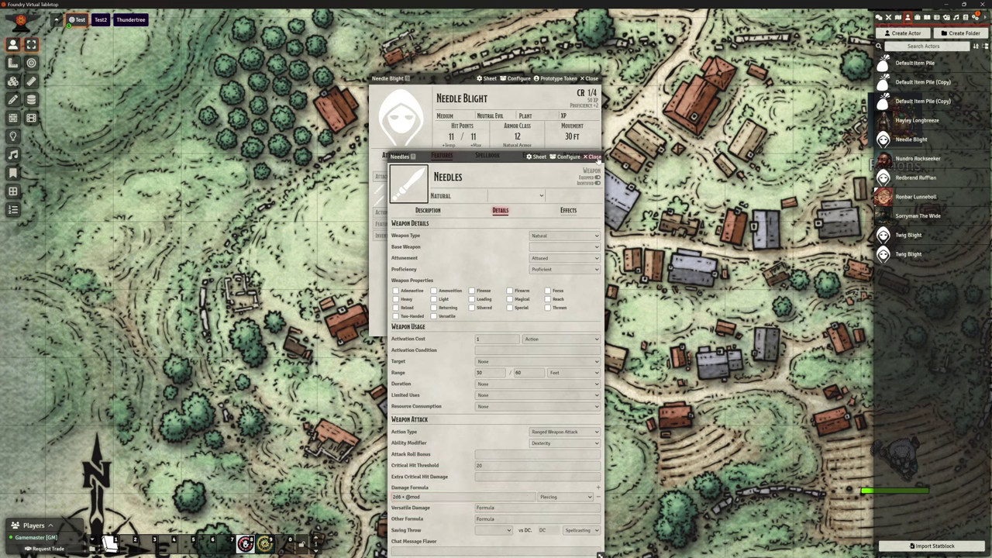
left_click(594, 156)
left_click(591, 78)
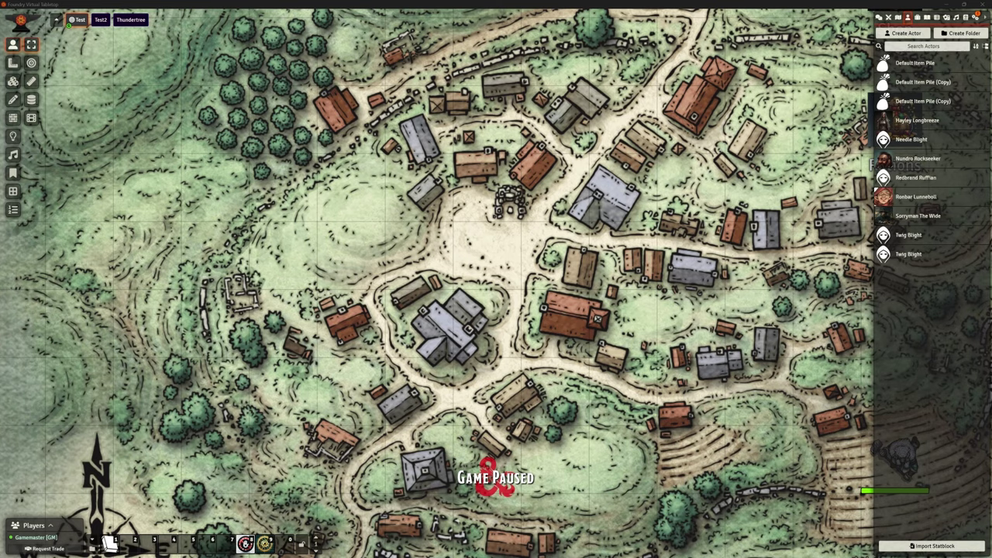
Switch to the D&D Beyond bestiary and browse its creature entries, including Aberrant Zealot, Ashenwights, Encephalons, Fiendish Auger, Mind Flayers, Mutates and Oculorb.
key("alt+Tab")
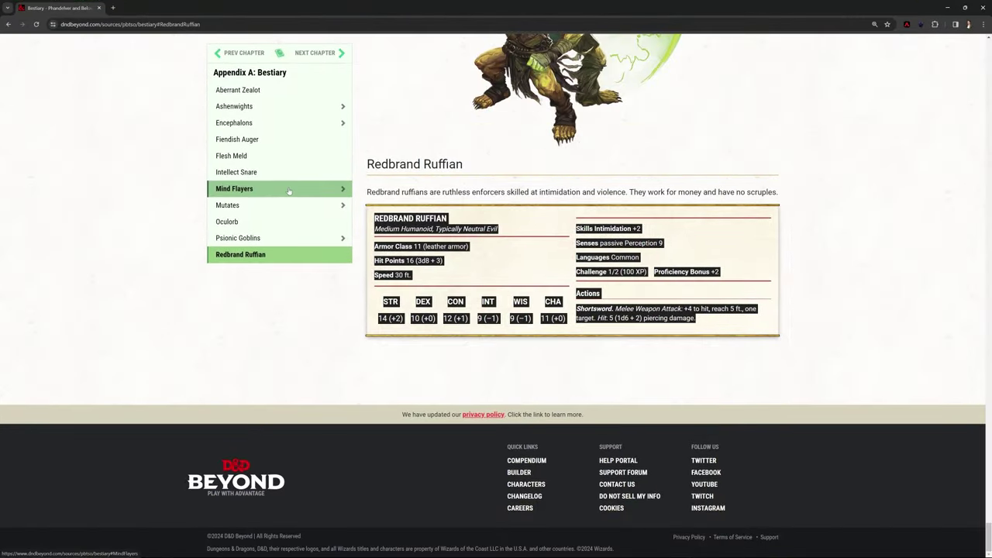
scroll(289, 190, "up", 2)
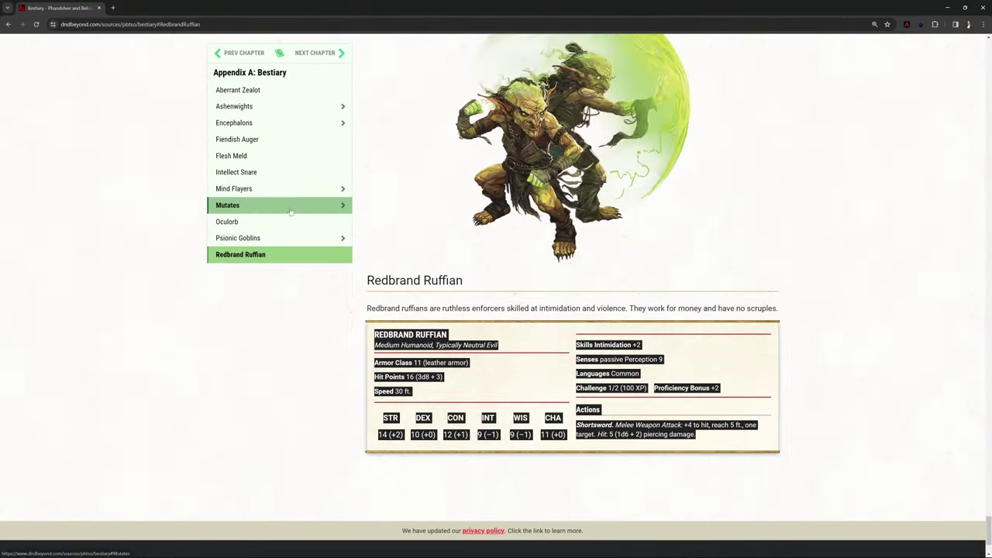
left_click(271, 88)
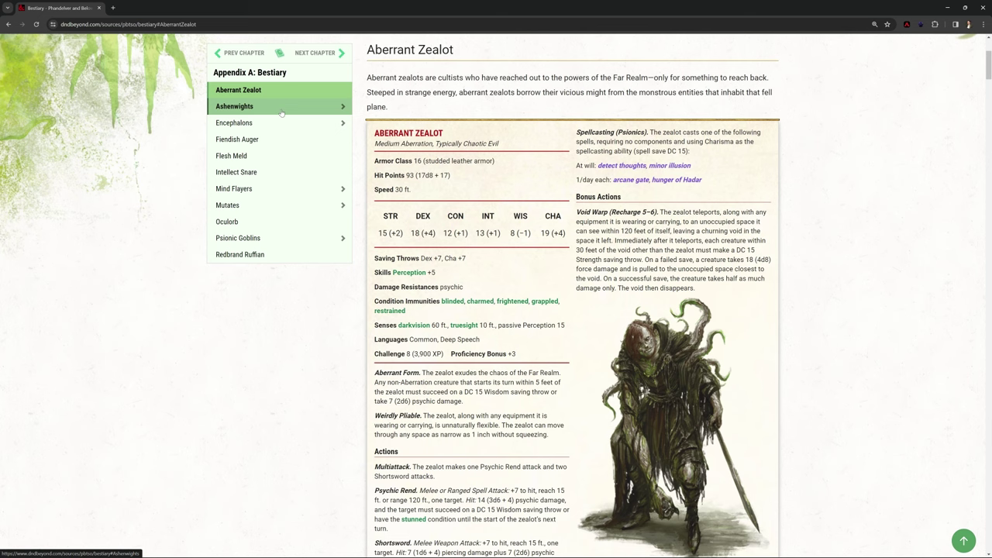
left_click(281, 113)
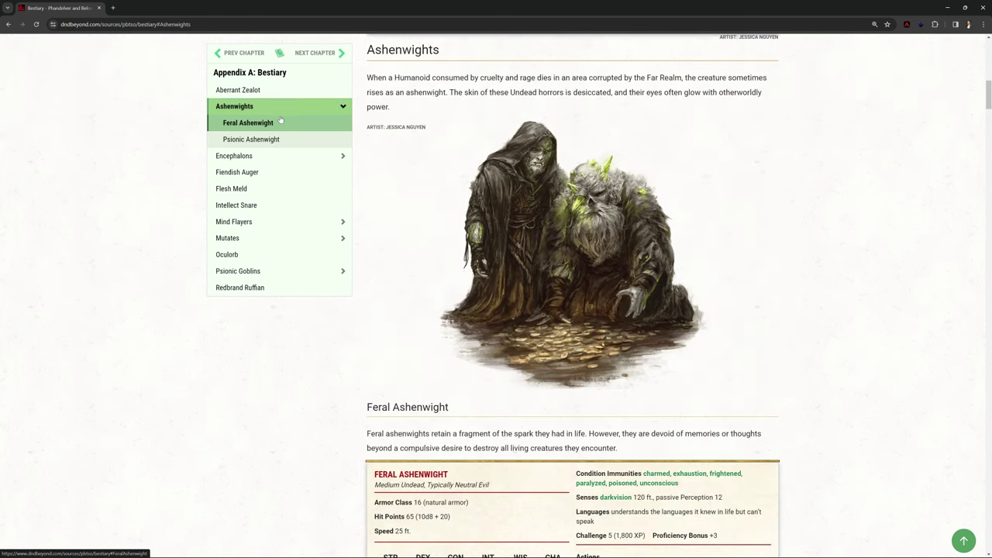
left_click(274, 143)
left_click(272, 156)
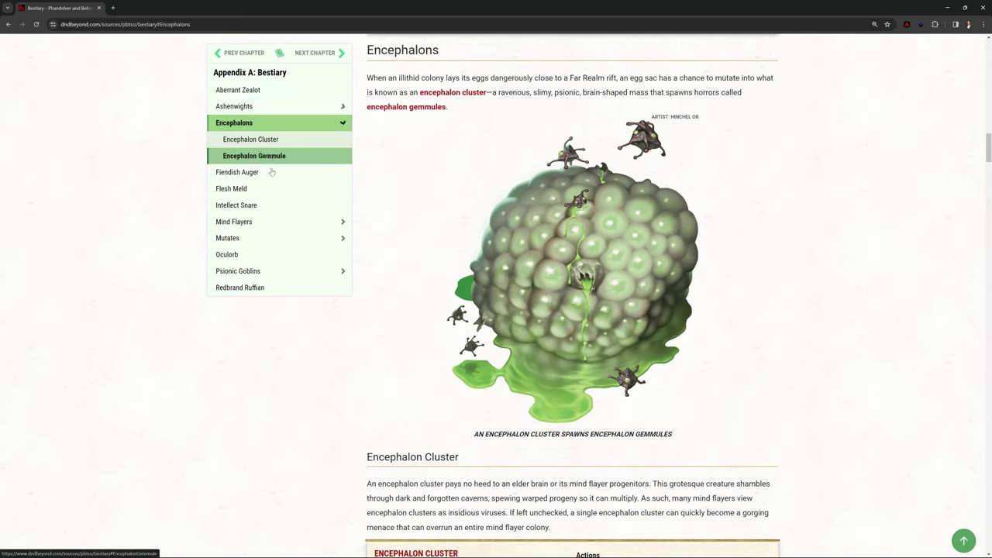
left_click(272, 156)
left_click(264, 140)
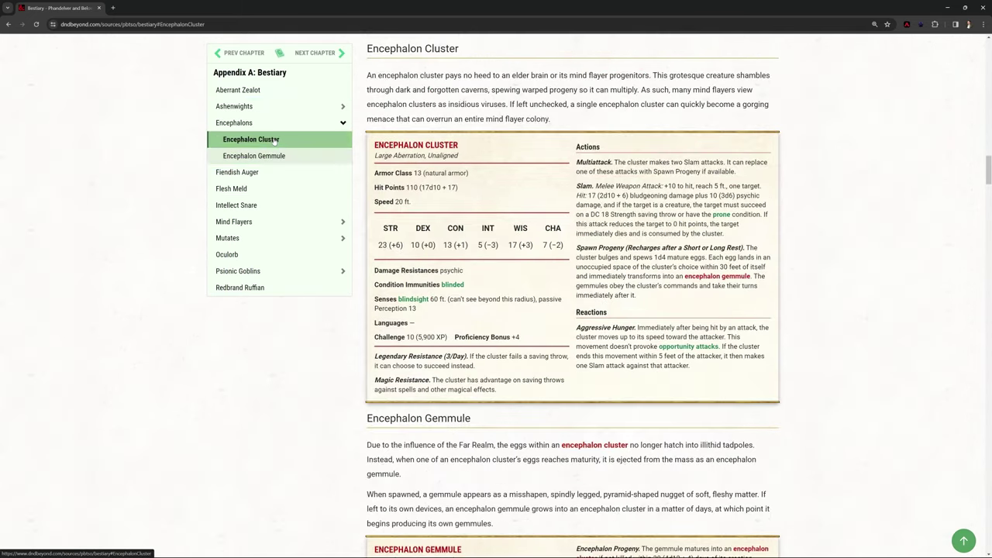
left_click(263, 172)
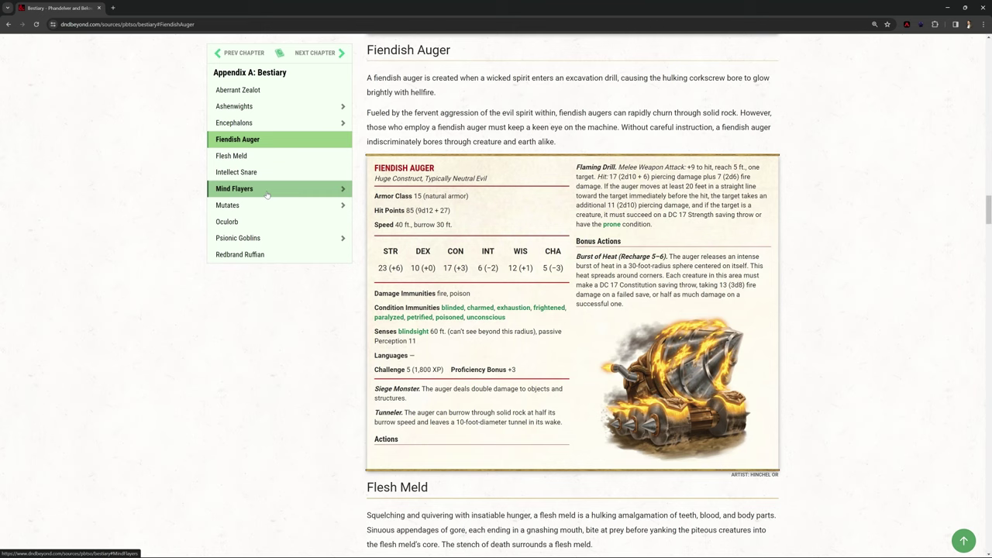
left_click(267, 195)
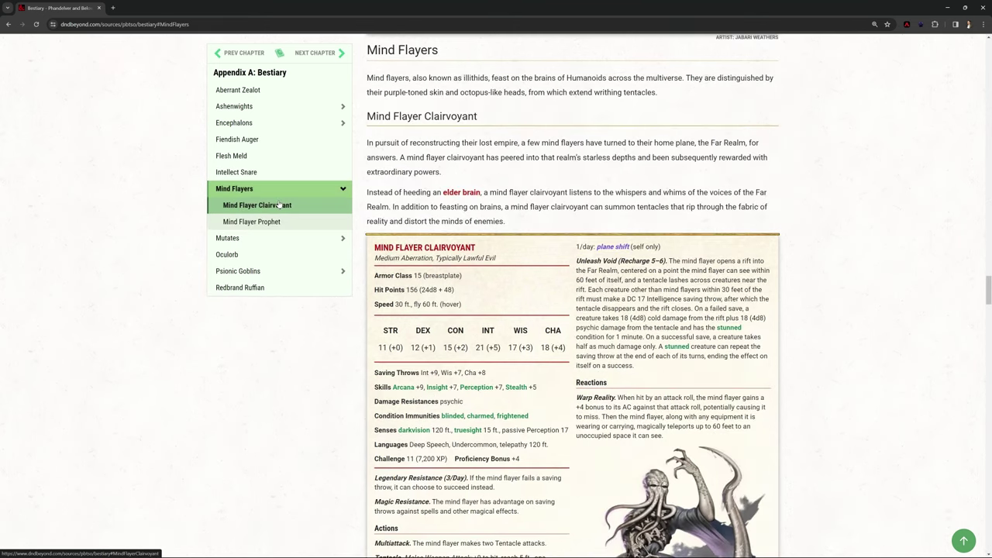
left_click(279, 205)
left_click(296, 241)
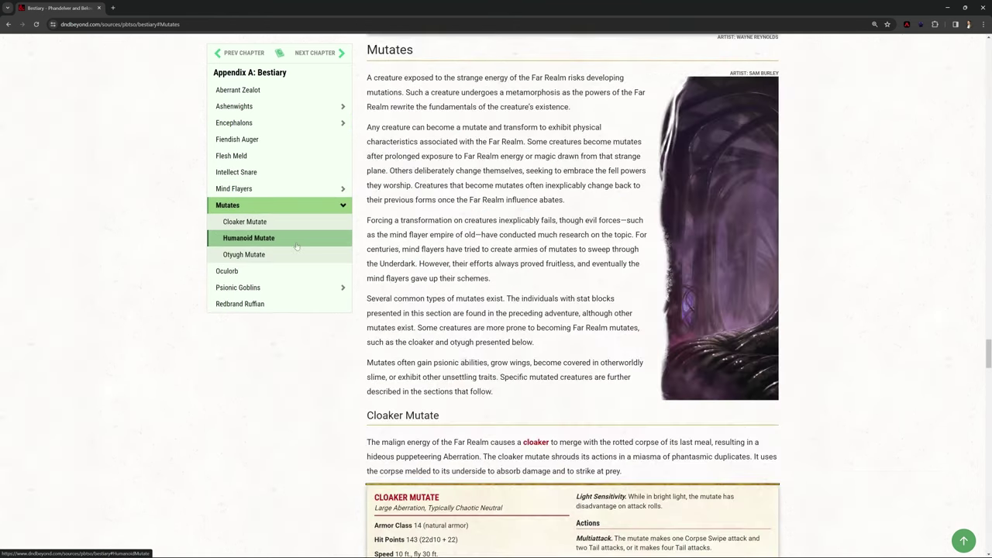
left_click(294, 254)
left_click(287, 271)
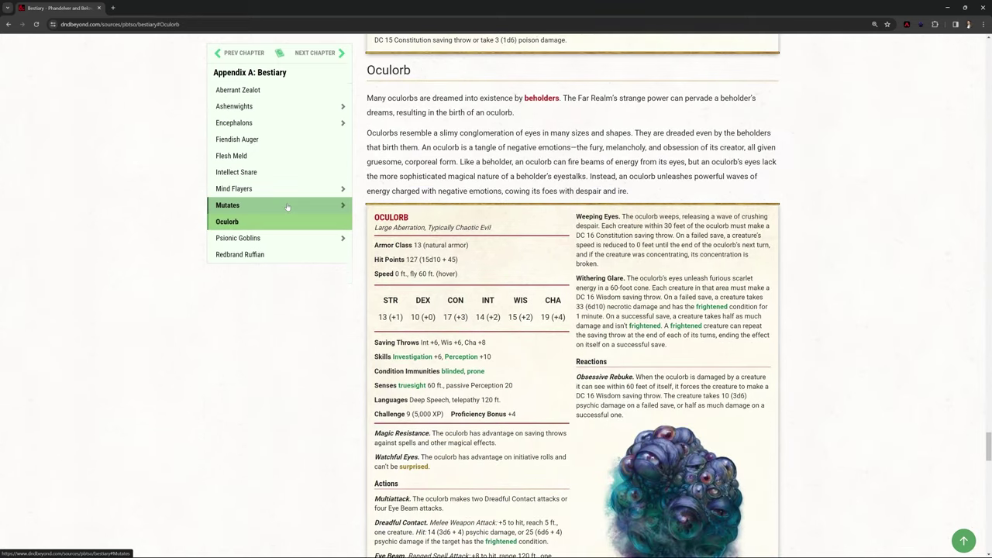
Copy the entire Aberrant Zealot statblock from the bestiary, from its name through Void Warp, and switch back to Foundry VTT.
left_click(239, 89)
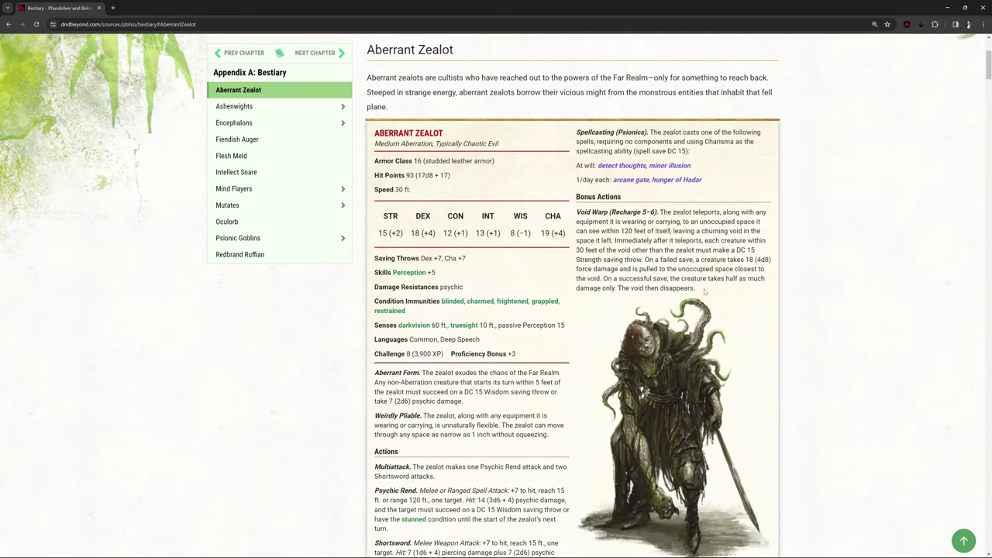
left_click_drag(704, 291, 378, 133)
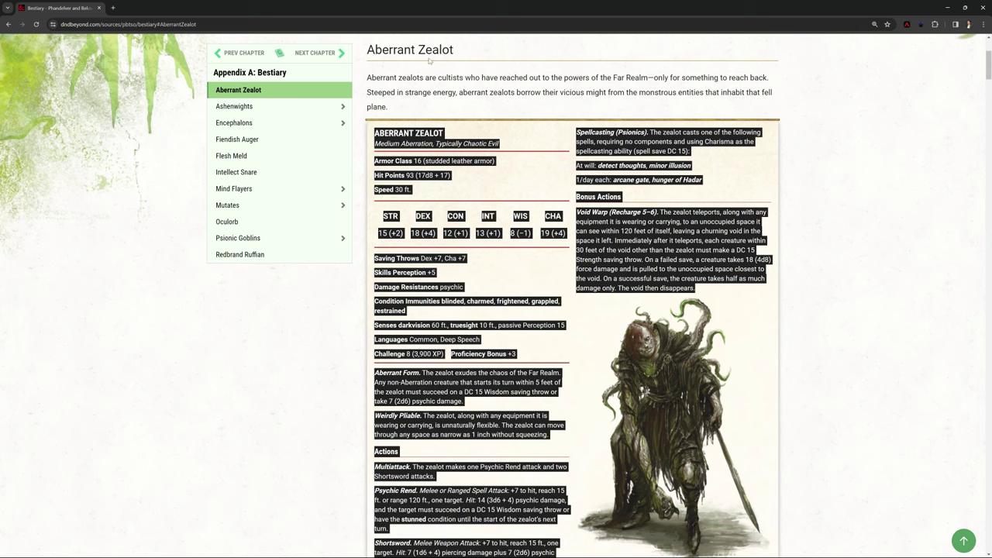
key("alt+Tab")
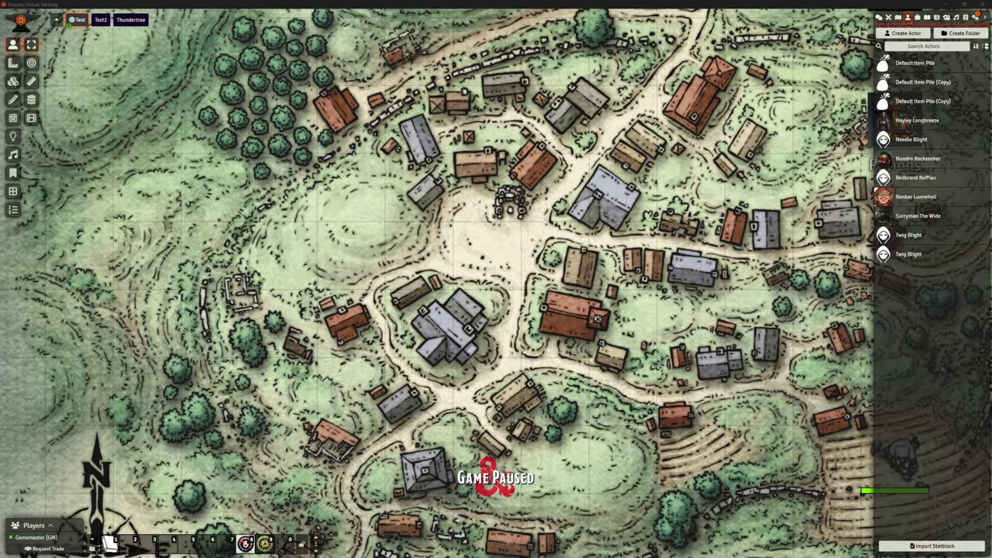
Import the copied Aberrant Zealot statblock with the folder set to None, enlarging the importer to check the text and closing it when done.
left_click(902, 545)
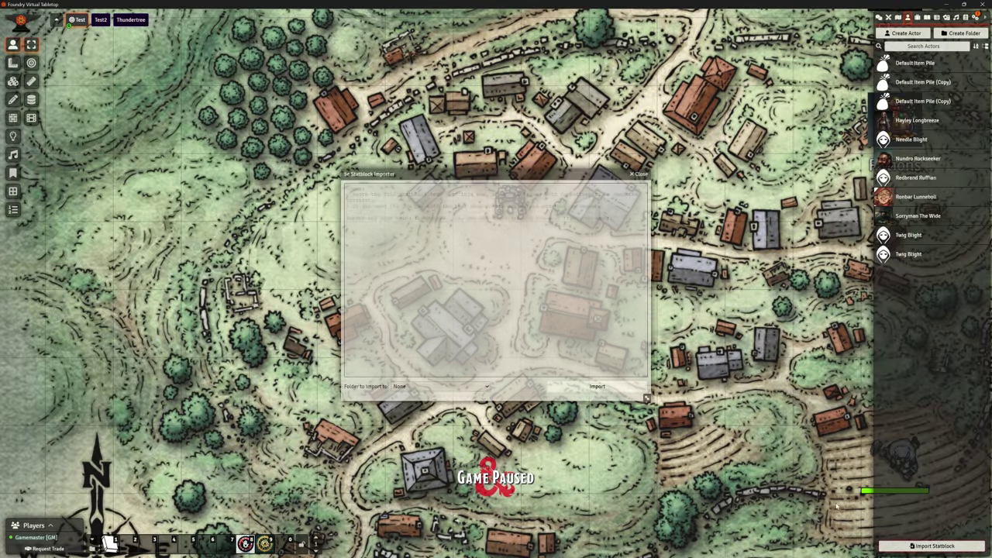
key("ctrl+v")
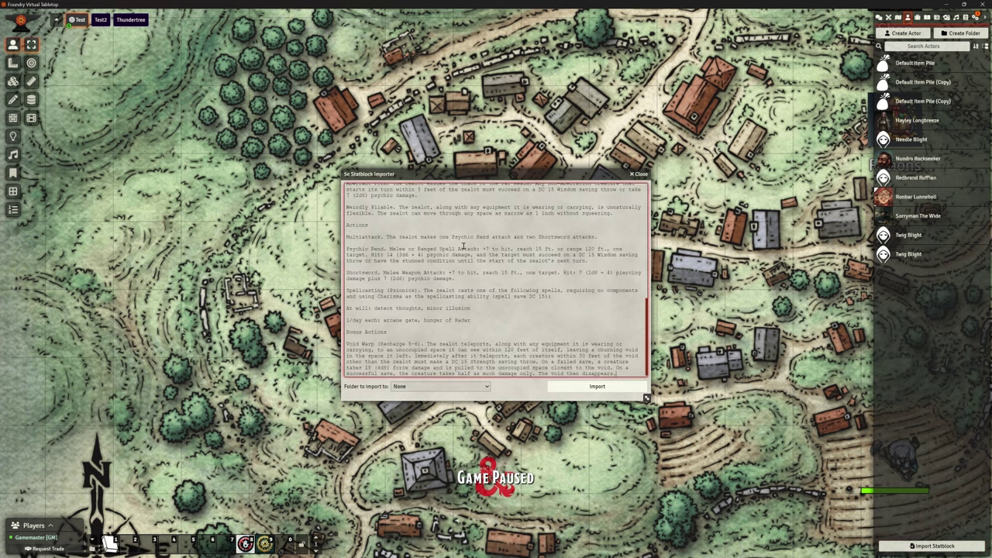
left_click_drag(647, 398, 770, 513)
scroll(497, 306, "up", 5)
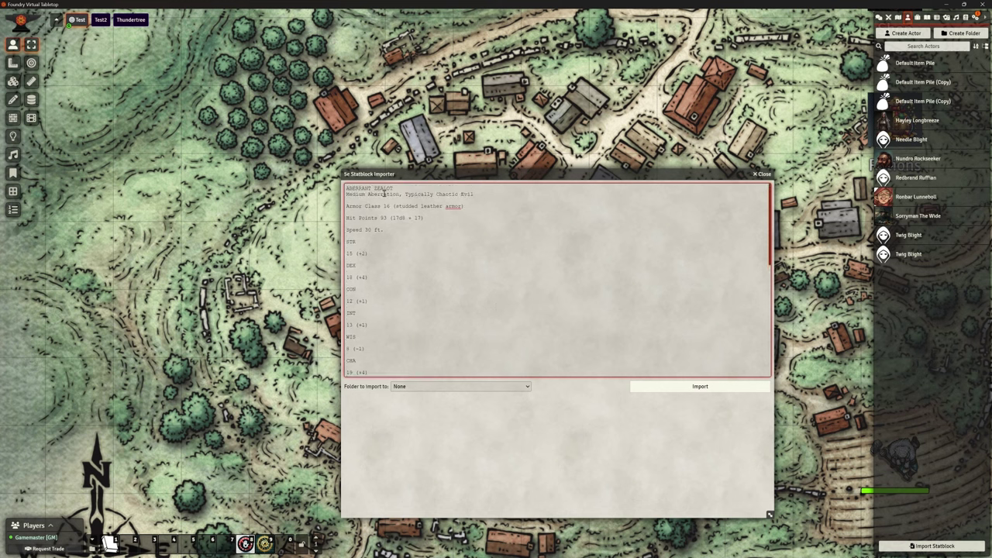
left_click(663, 393)
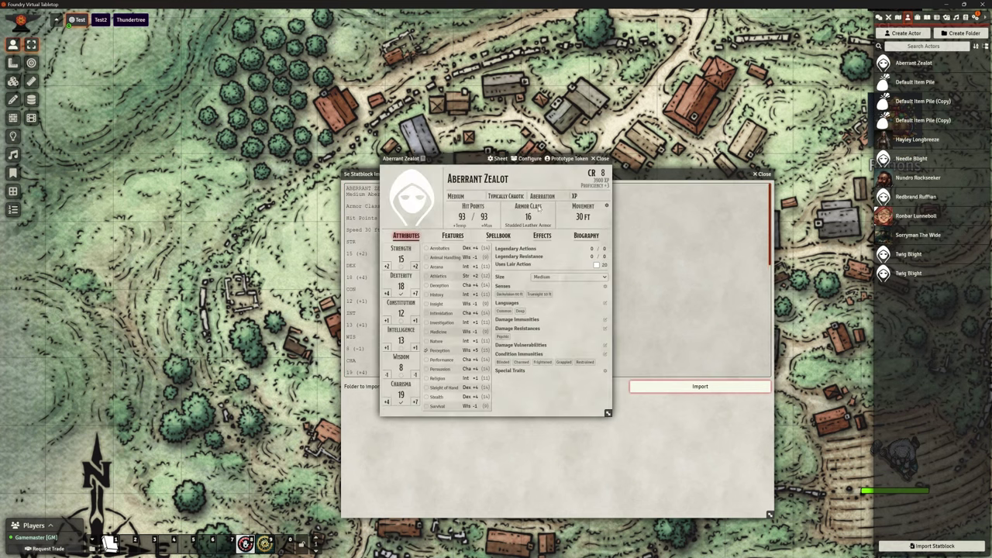
left_click_drag(473, 159, 455, 58)
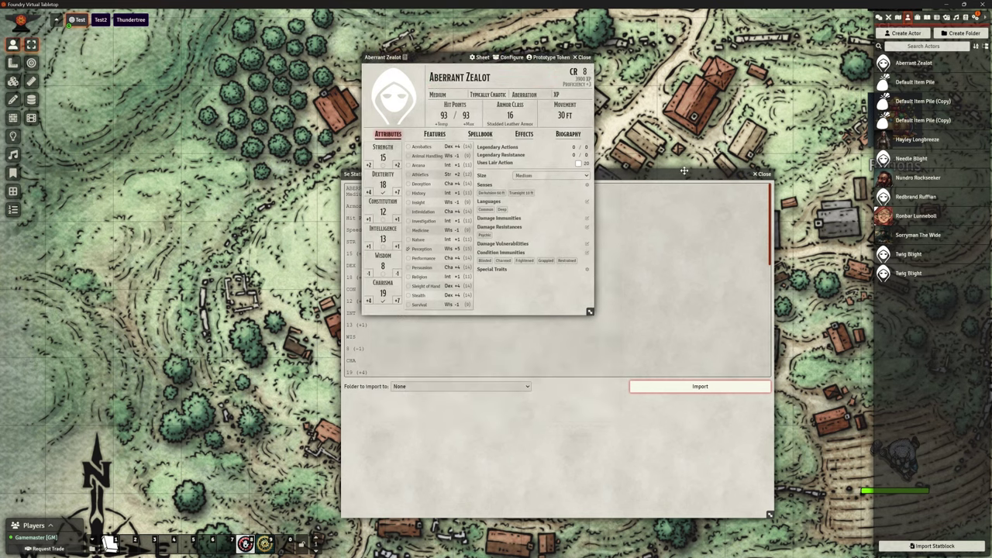
left_click(761, 175)
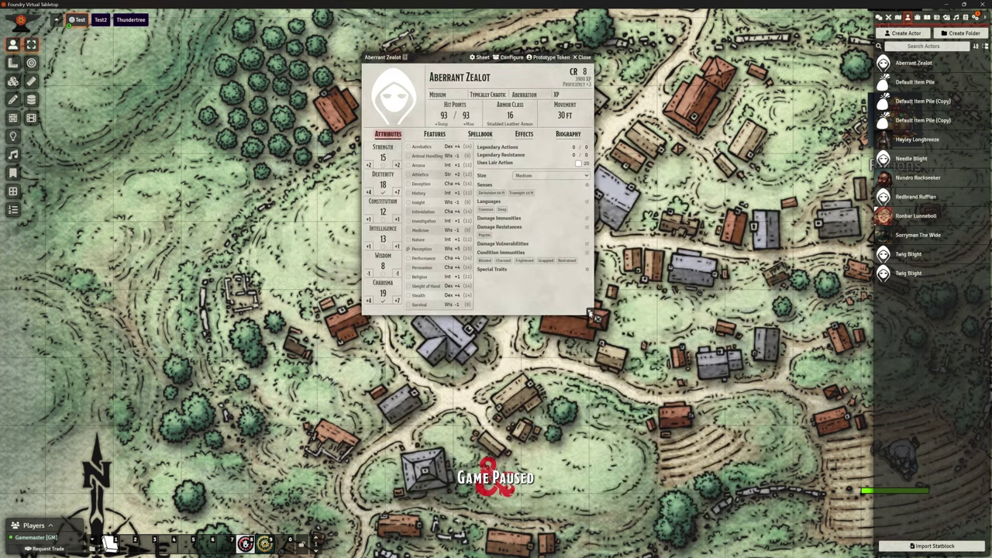
Enlarge the Aberrant Zealot's sheet and examine its Psychic Rend attack, including the description, range and damage formula, and close the attack without editing.
left_click_drag(589, 314, 714, 414)
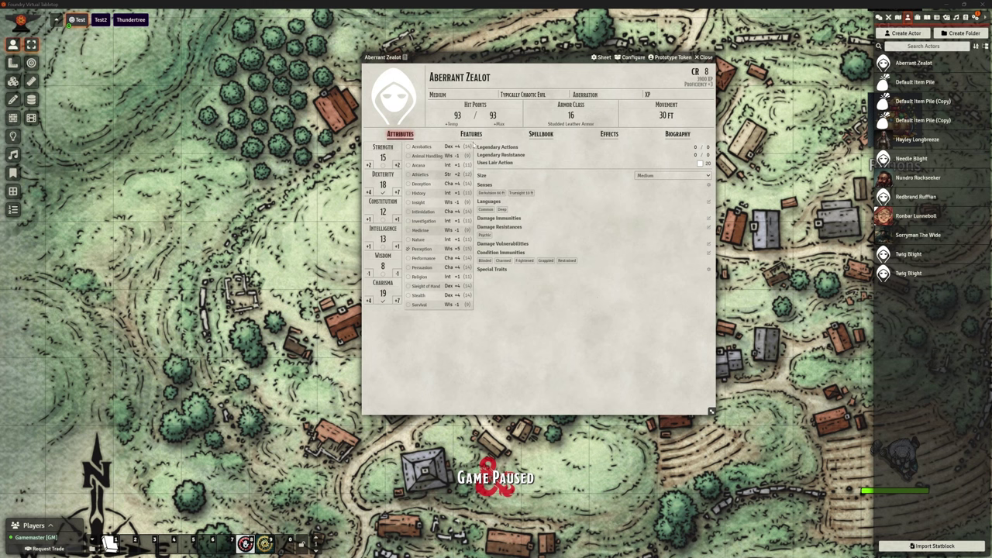
left_click(471, 135)
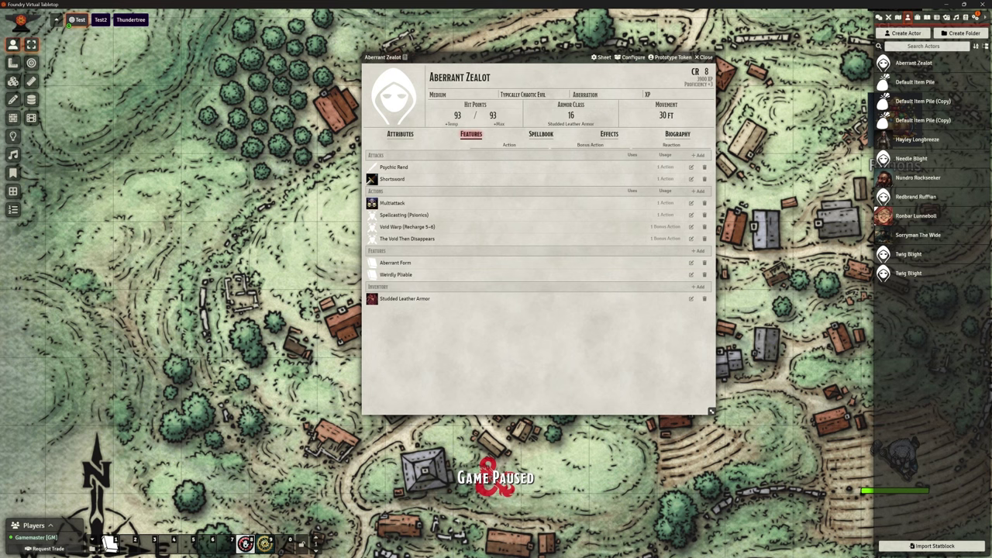
left_click(690, 167)
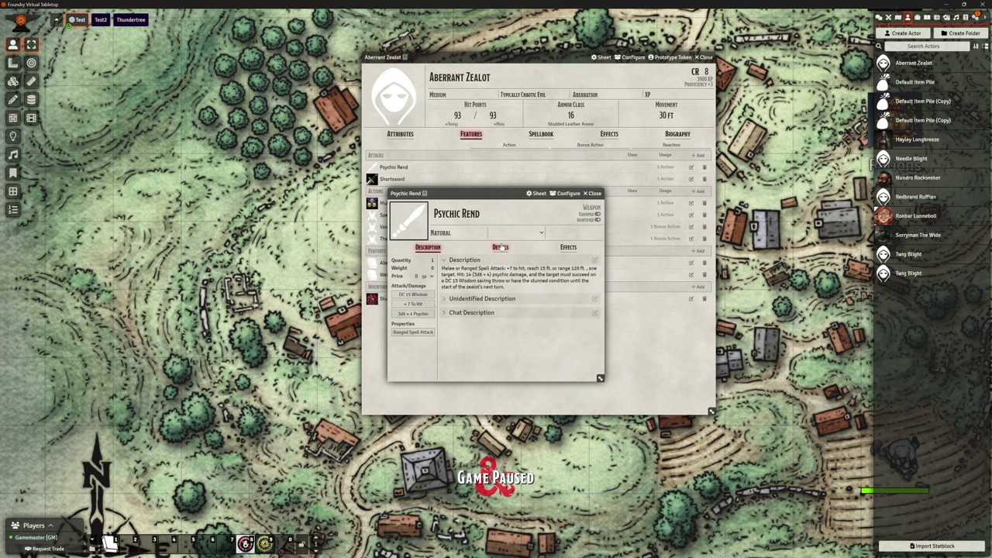
left_click(501, 247)
left_click(444, 496)
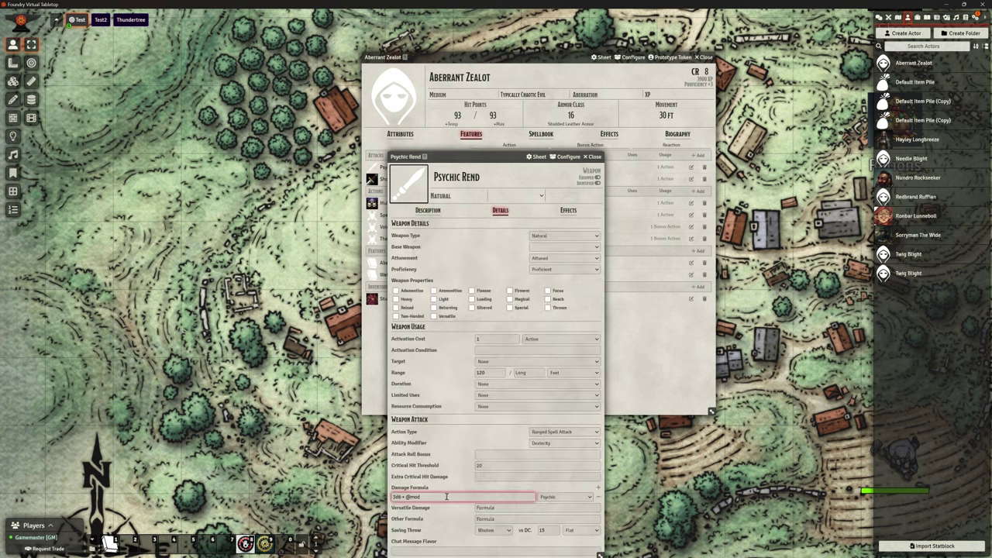
left_click(476, 466)
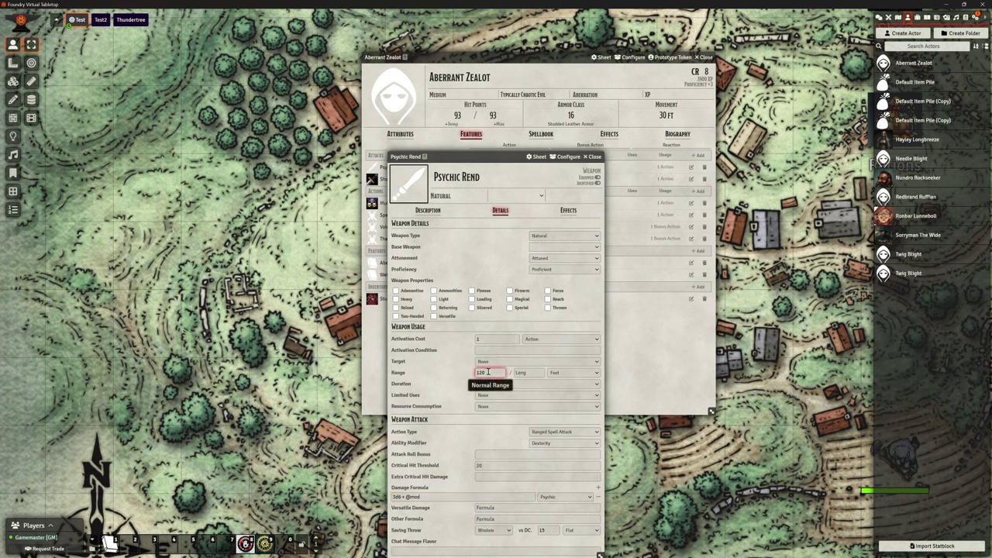
left_click(588, 157)
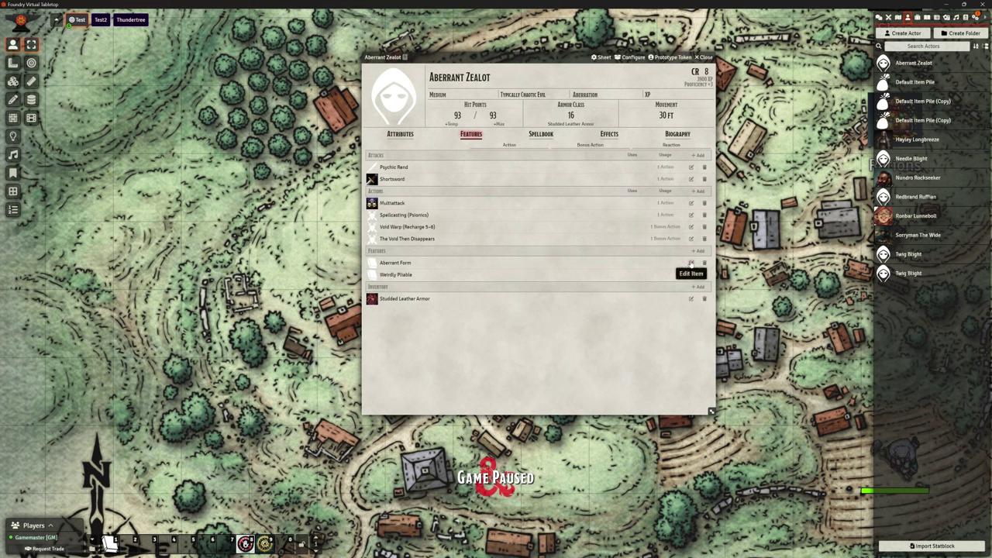
Examine the Aberrant Form feature's details, effects and description, close it, and expand the Weirdly Pliable description on the sheet.
left_click(690, 263)
left_click(502, 247)
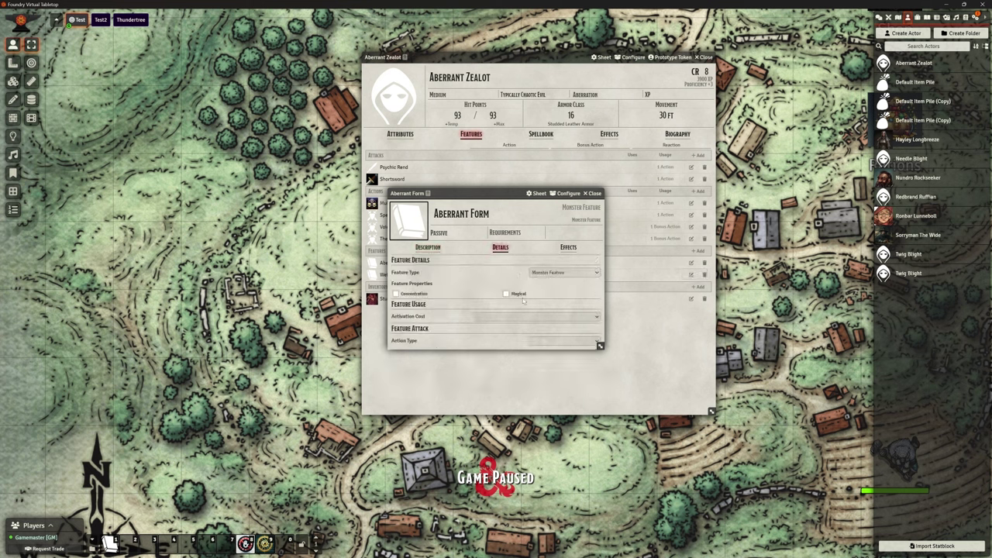
left_click(564, 247)
left_click(427, 247)
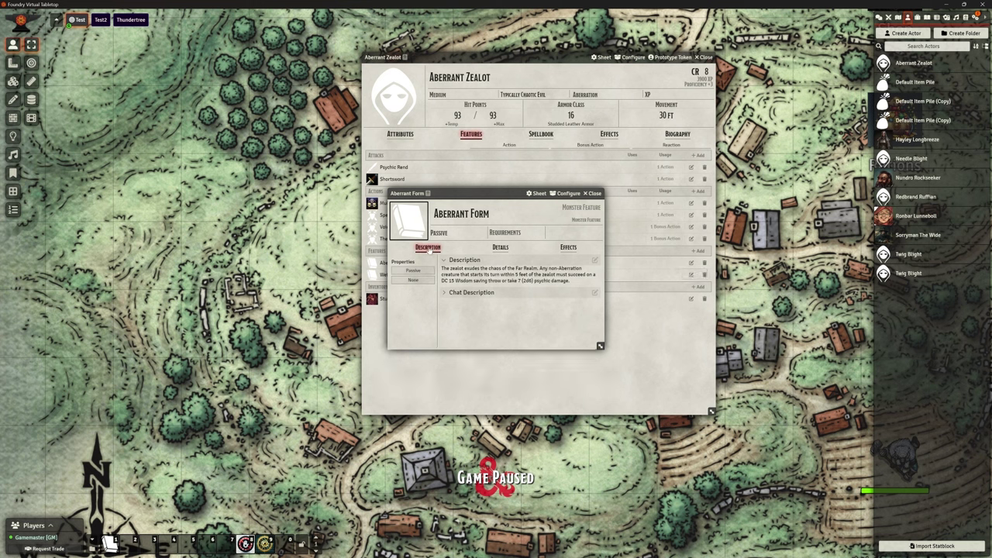
left_click(593, 193)
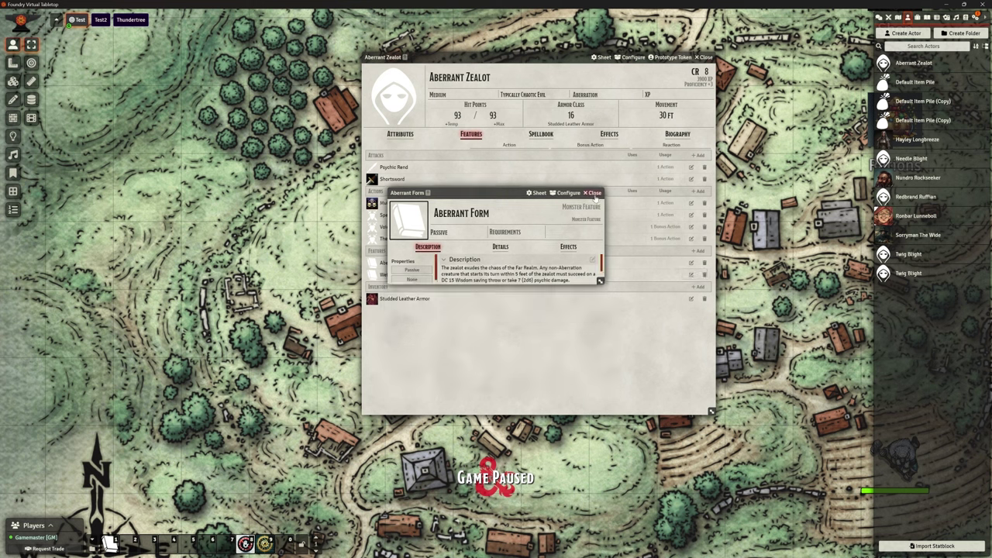
left_click(393, 276)
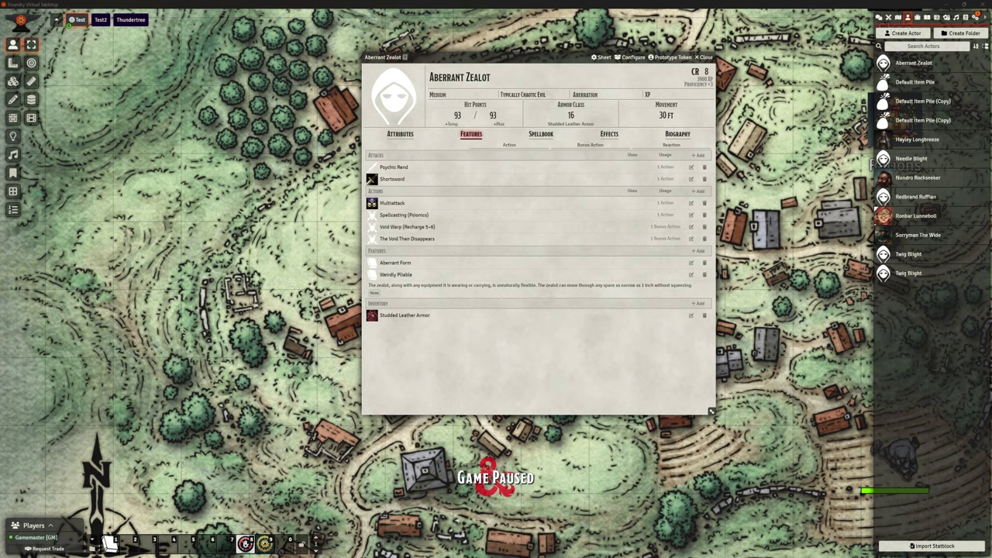
Switch to the D&D Beyond bestiary, read through the Void Warp text down to its closing sentence, and return to Foundry VTT.
key("alt+Tab")
left_click_drag(660, 53, 426, 38)
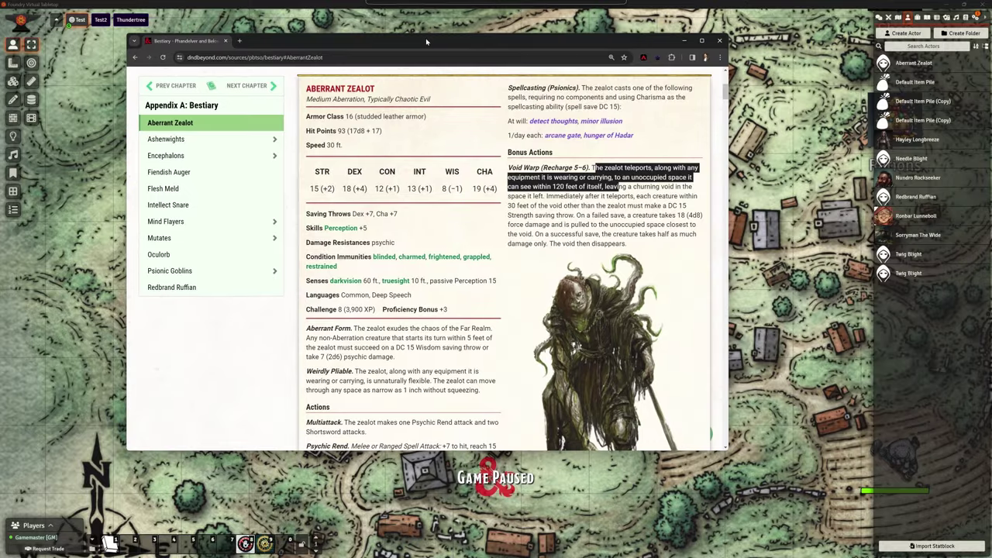
left_click(524, 174)
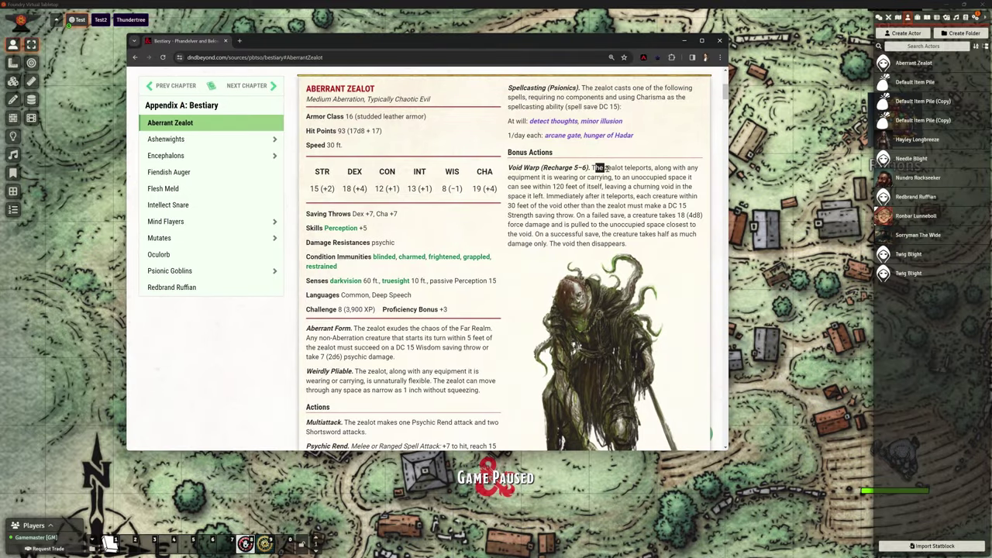
left_click_drag(559, 196, 641, 196)
left_click_drag(543, 206, 609, 215)
left_click_drag(550, 244, 632, 244)
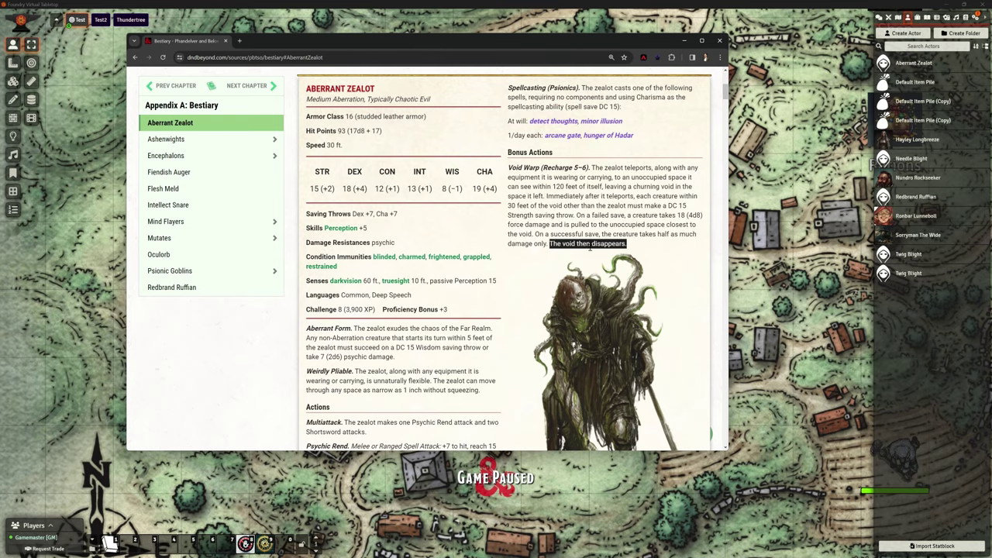
key("alt+Tab")
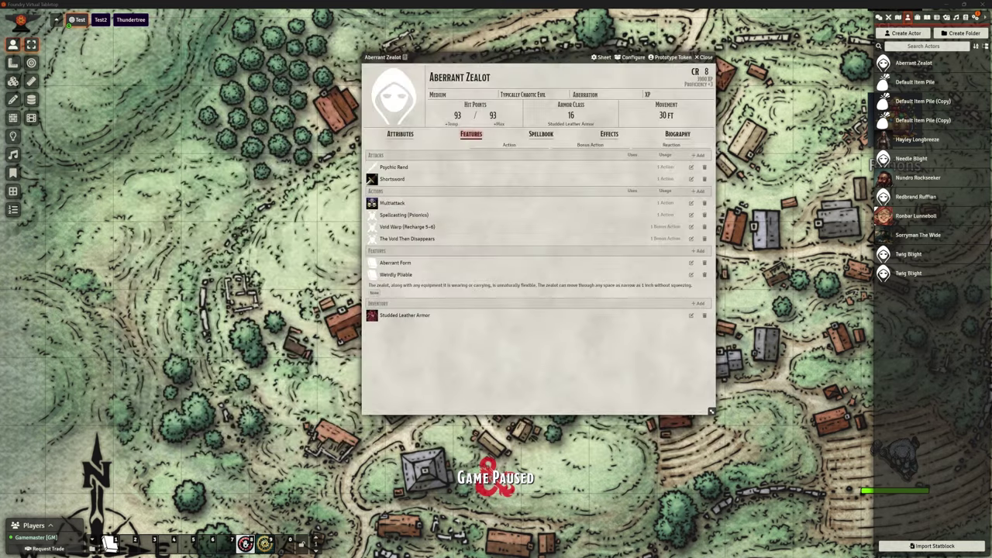
Expand Void Warp (Recharge 5–6) and The Void Then Disappears to compare them, and delete the separate The Void Then Disappears action.
left_click(402, 226)
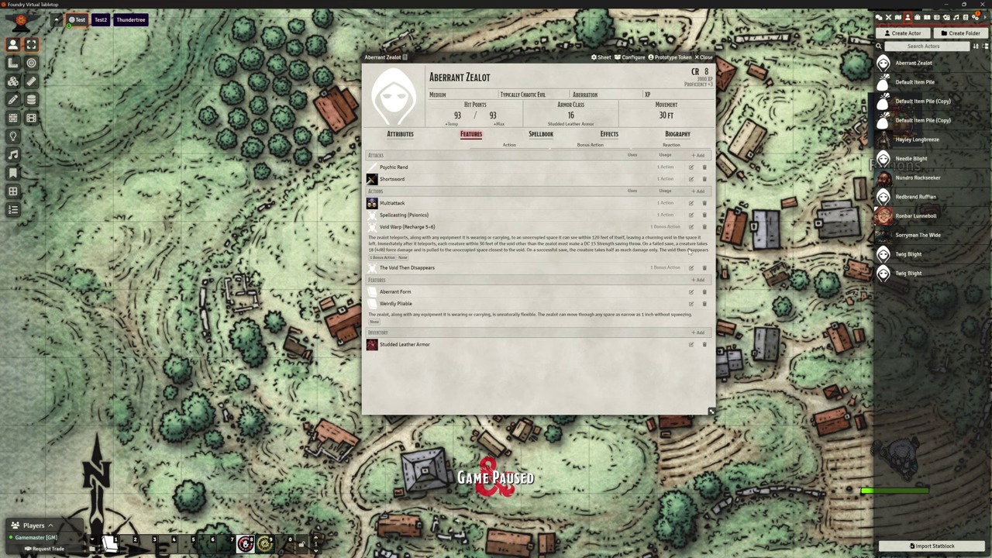
left_click(406, 268)
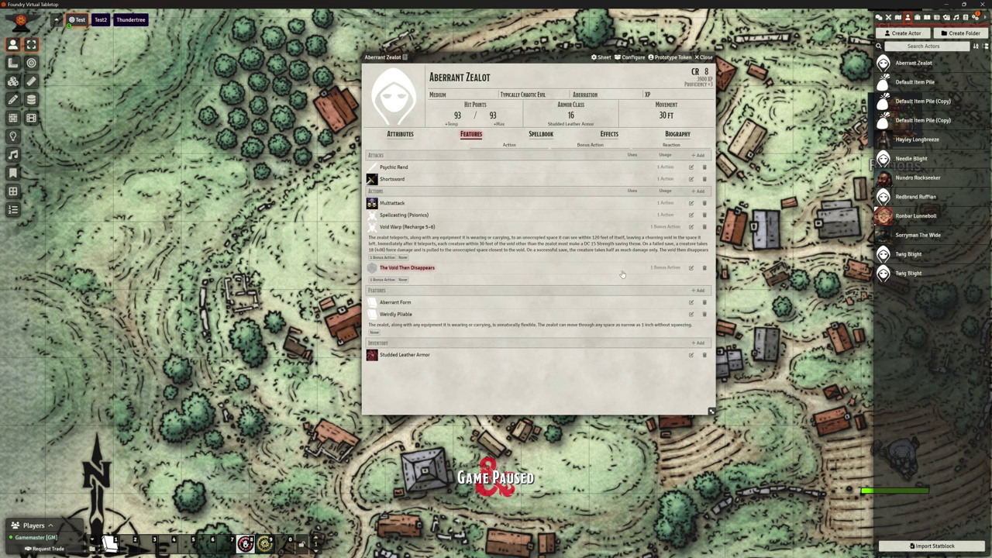
left_click(704, 267)
left_click(477, 300)
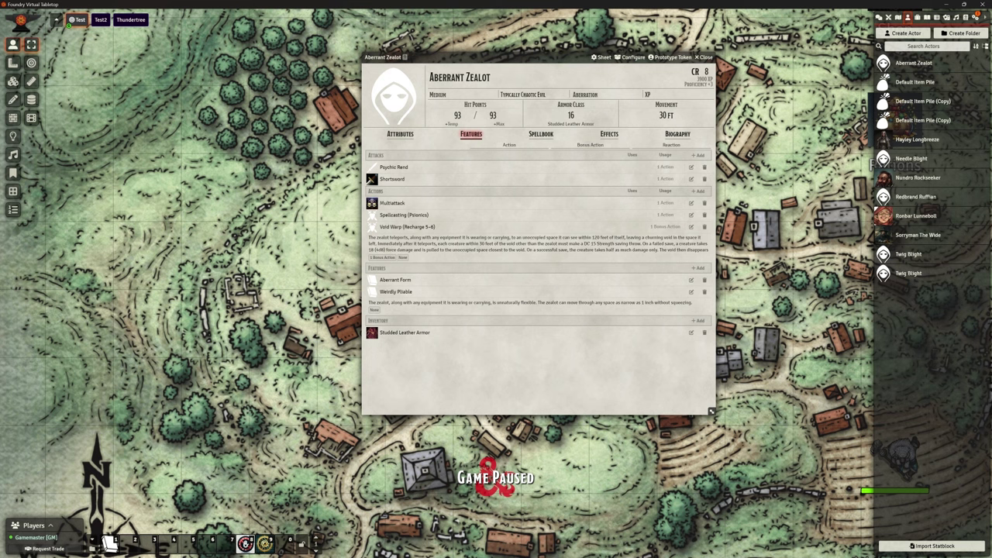
Compare the Spellcasting (Psionics) description with the Aberrant Zealot's spellbook, look over its effects and biography, and close the sheet.
left_click(399, 216)
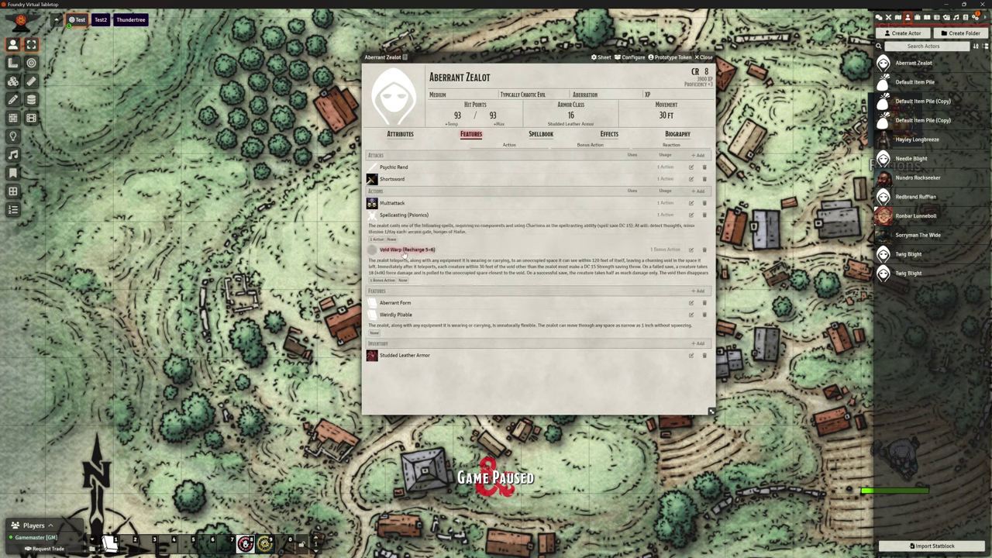
left_click(542, 135)
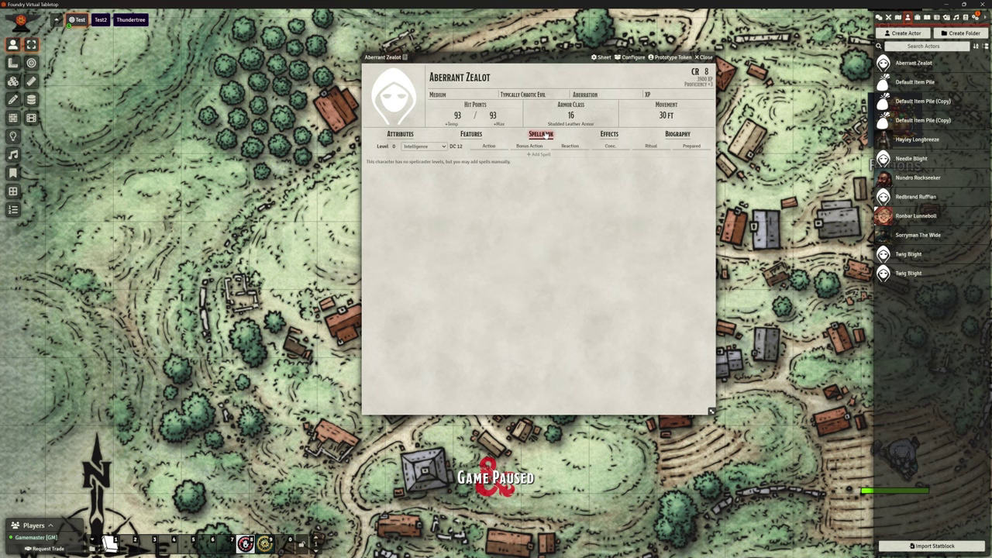
left_click(470, 135)
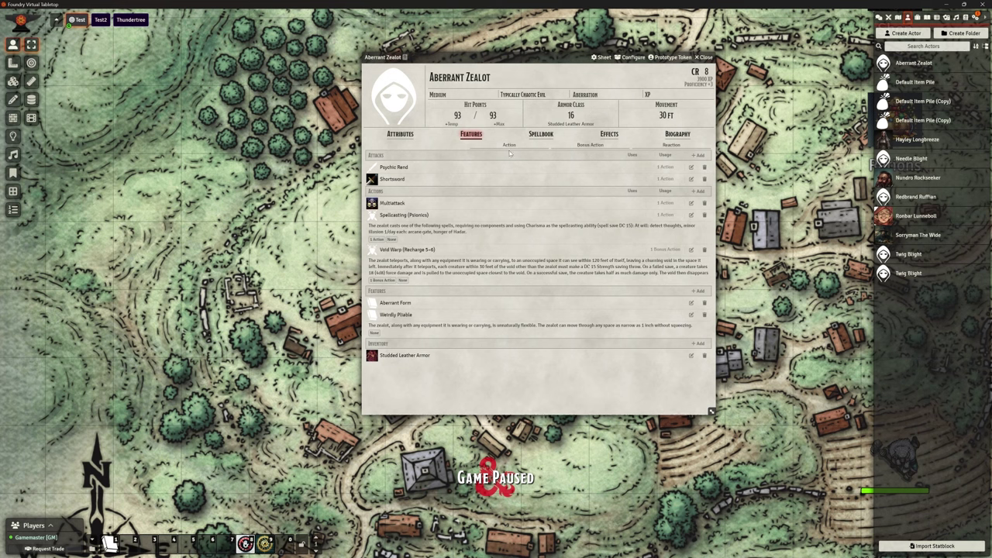
left_click(540, 134)
left_click(609, 135)
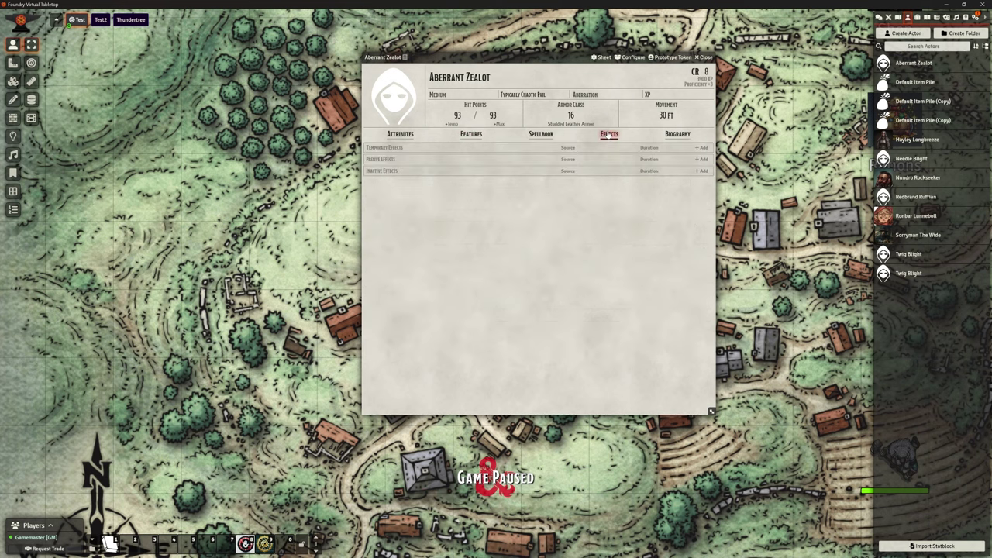
left_click(677, 134)
left_click(540, 134)
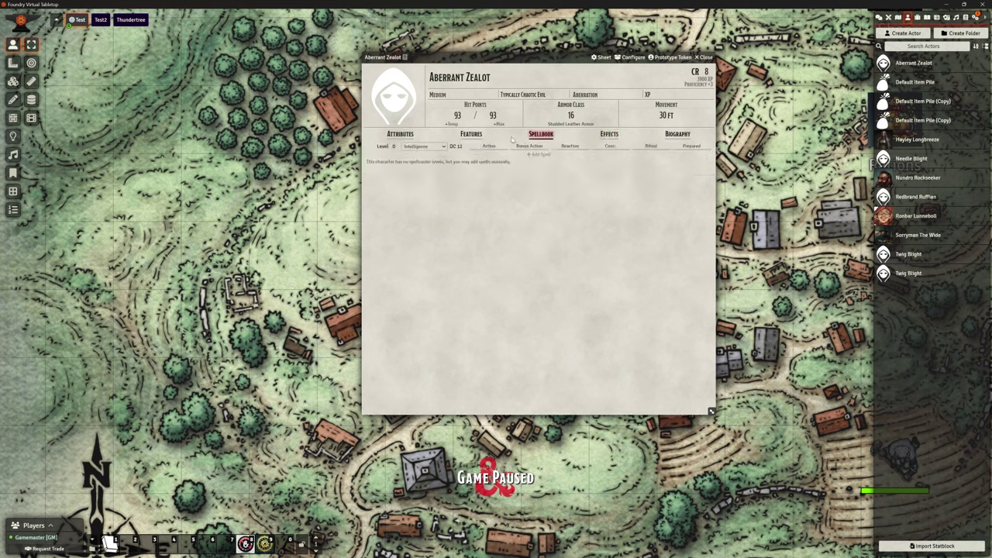
left_click(471, 134)
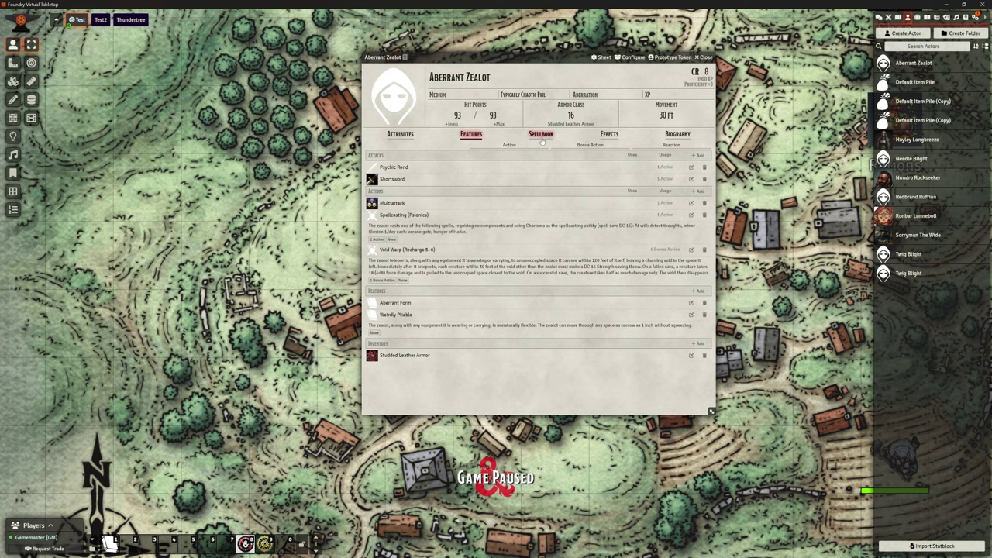
left_click(704, 58)
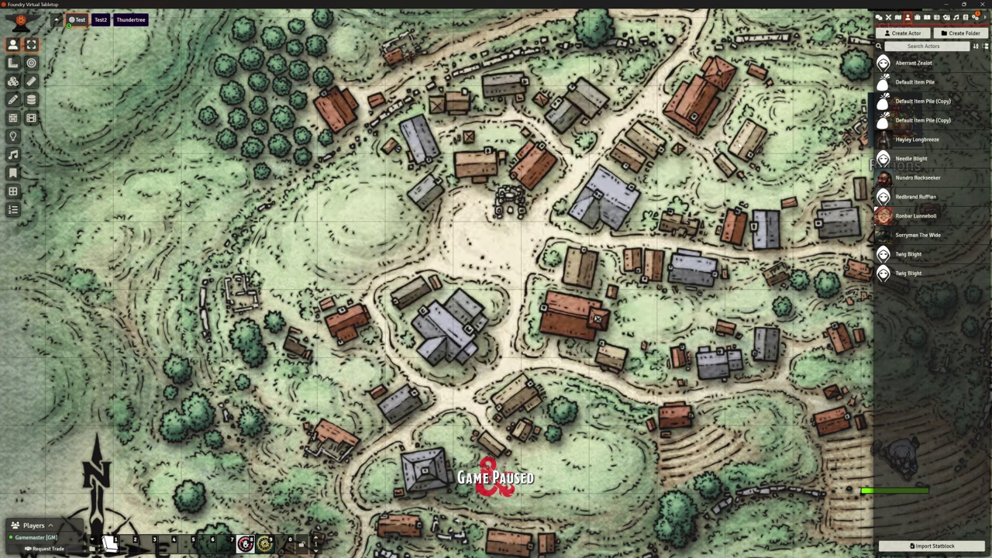
Paste the Aberrant Zealot statblock into an enlarged 5e Statblock Importer, inspect its at-will and 1/day spell lines, and close without importing.
left_click(922, 547)
left_click(545, 288)
key("ctrl+v")
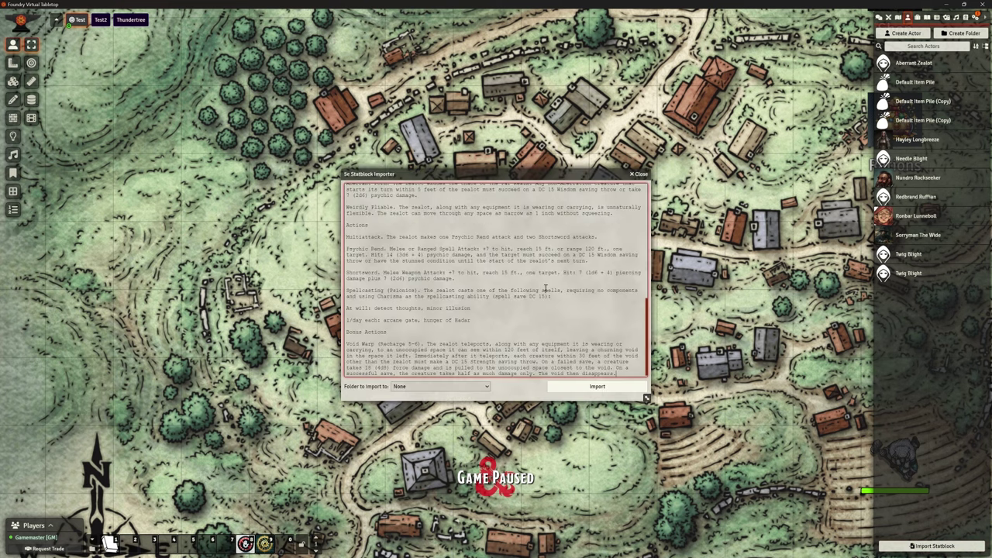
left_click_drag(646, 397, 777, 492)
left_click_drag(488, 175, 407, 52)
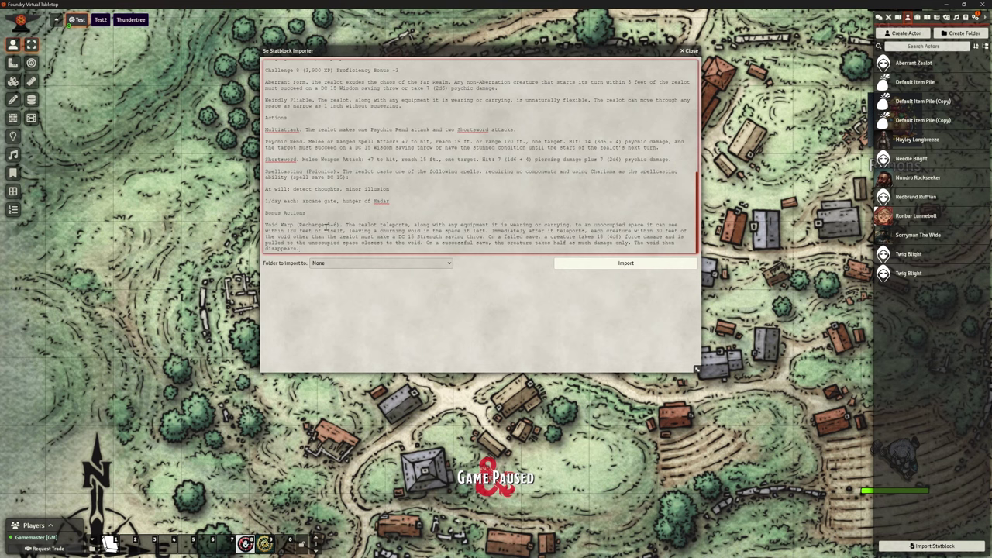
scroll(270, 203, "up", 1)
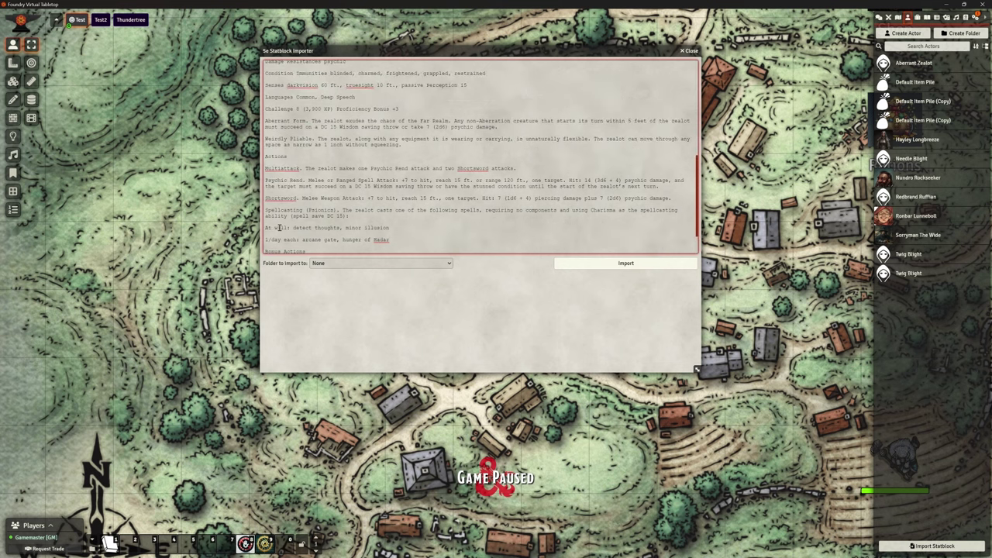
scroll(282, 190, "down", 1)
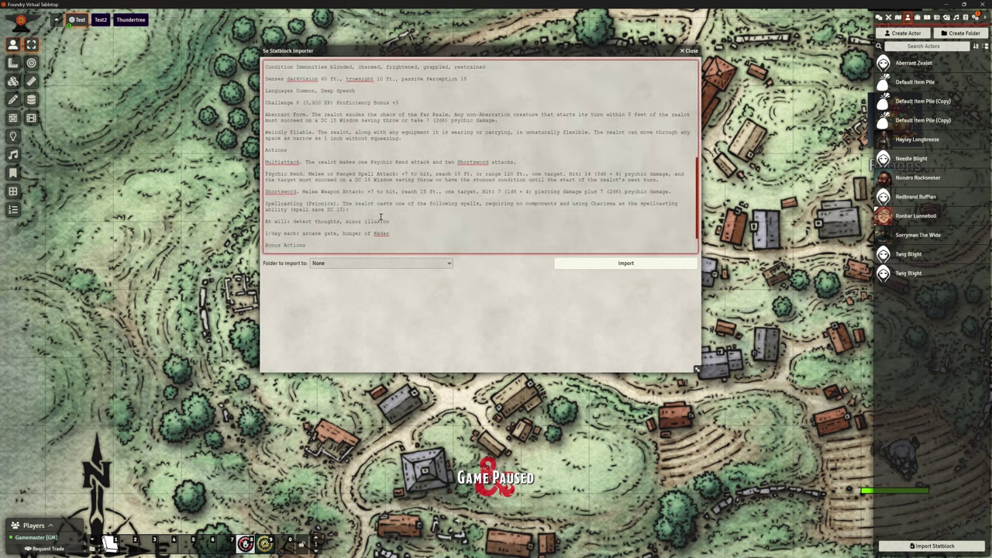
left_click_drag(266, 189, 392, 200)
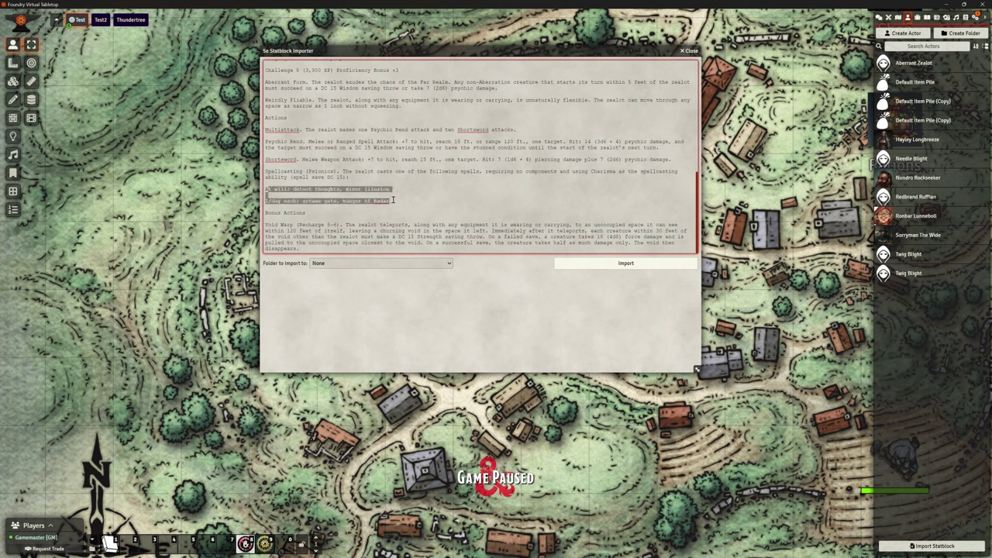
left_click(398, 203)
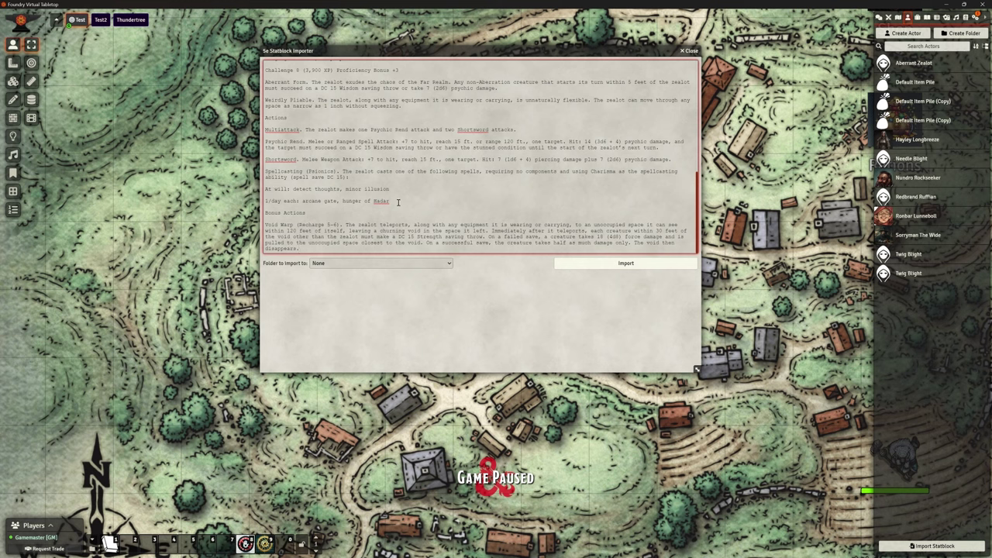
left_click(690, 51)
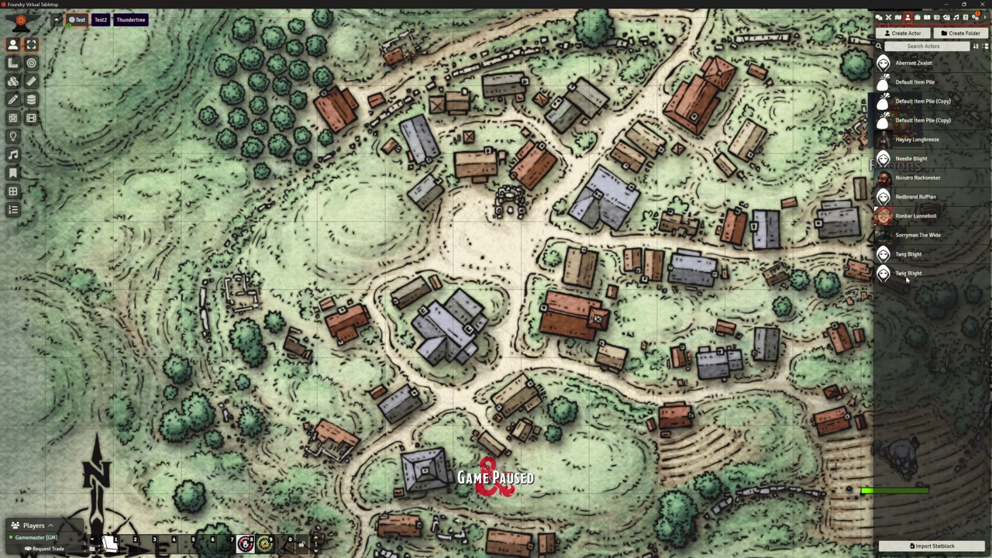
Reopen the Aberrant Zealot's sheet, move it aside, and check its Spellcasting (Psionics) text and spellbook.
left_click(912, 64)
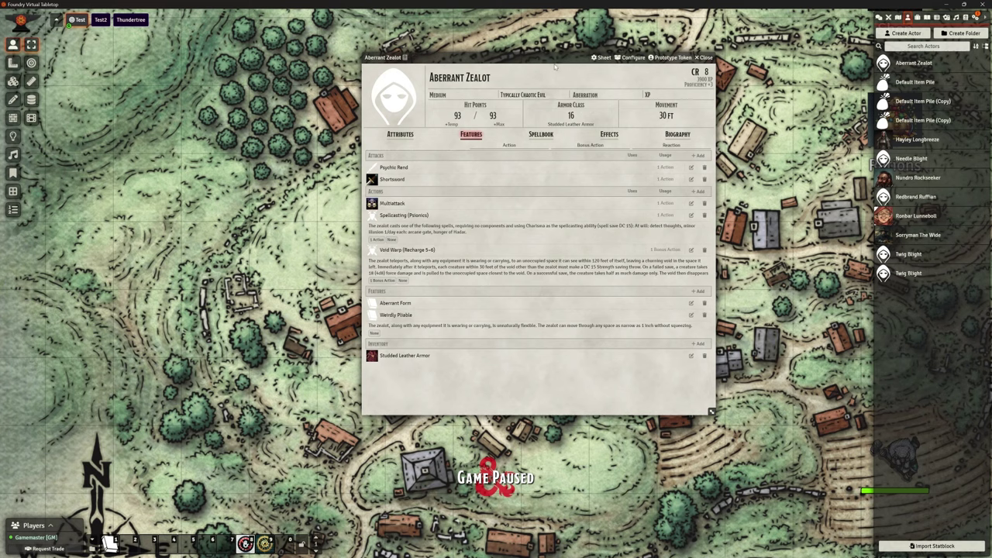
left_click_drag(539, 57, 476, 57)
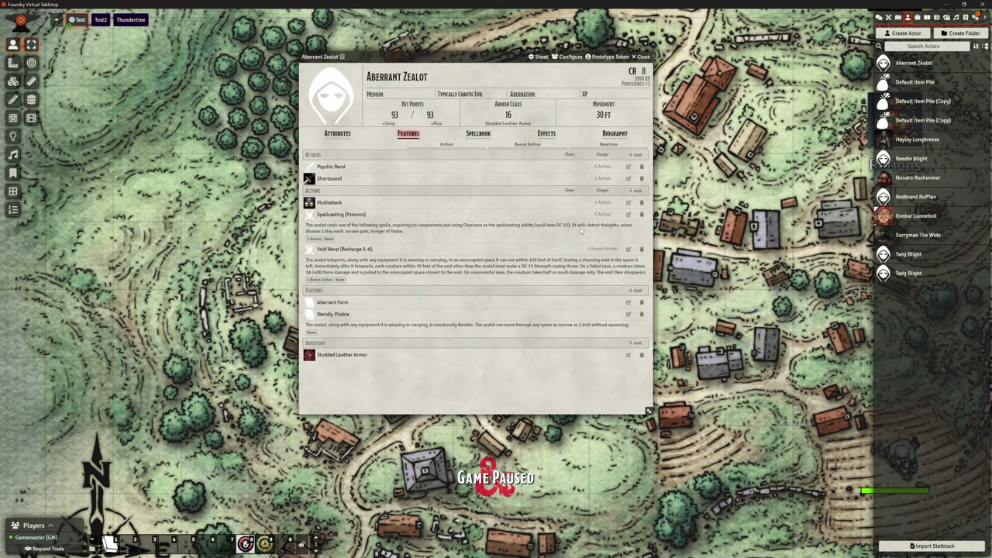
left_click(477, 139)
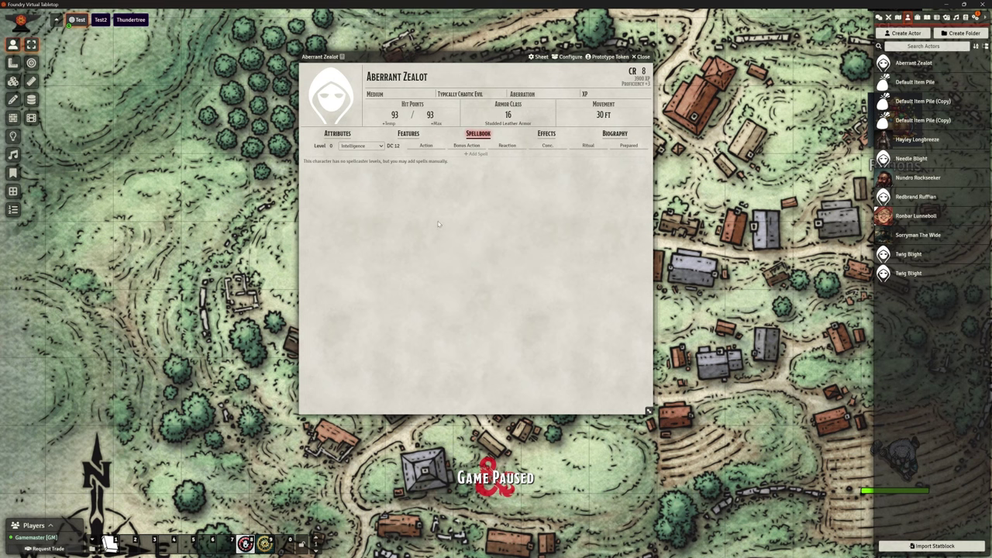
Try adding a blank new spell to the Aberrant Zealot's spellbook and delete that entry again.
left_click(476, 154)
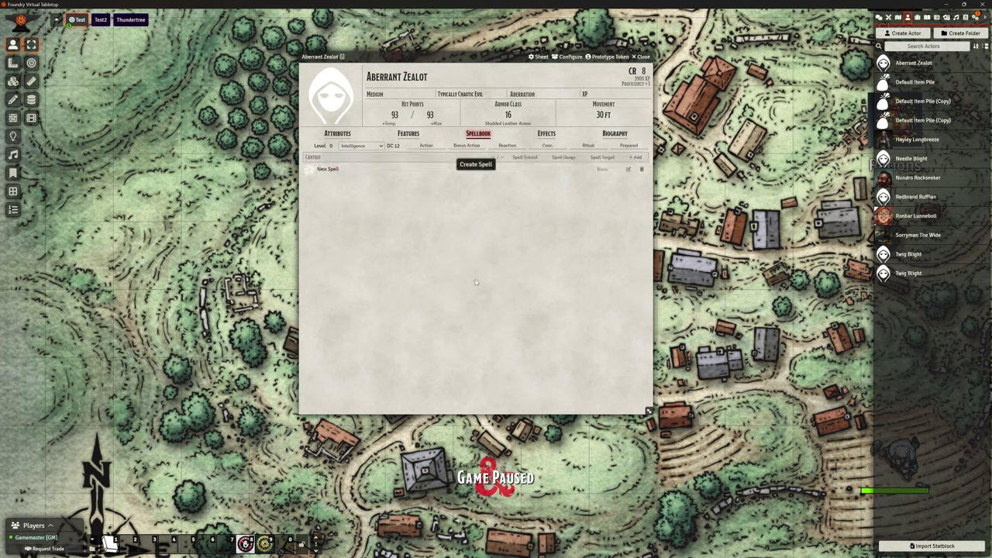
left_click(641, 169)
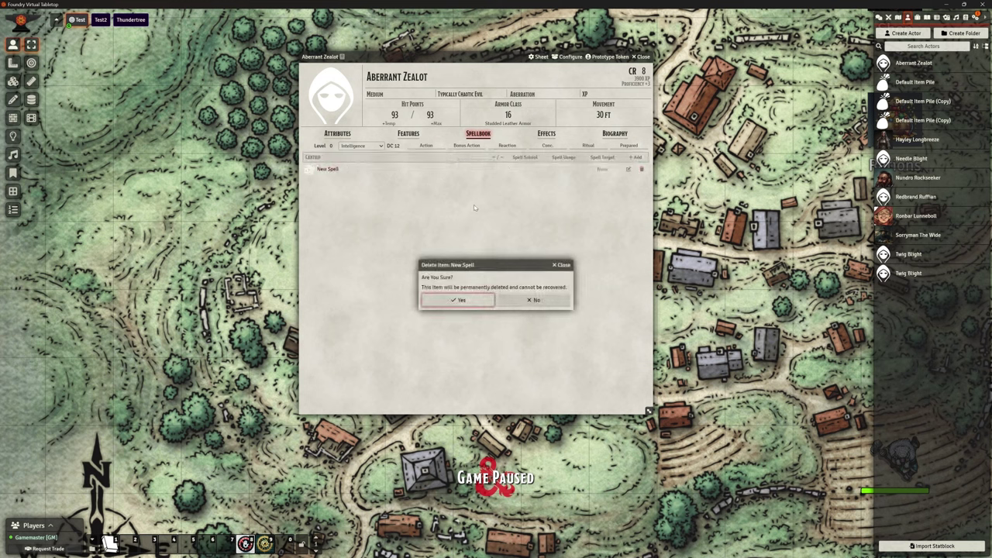
left_click(461, 307)
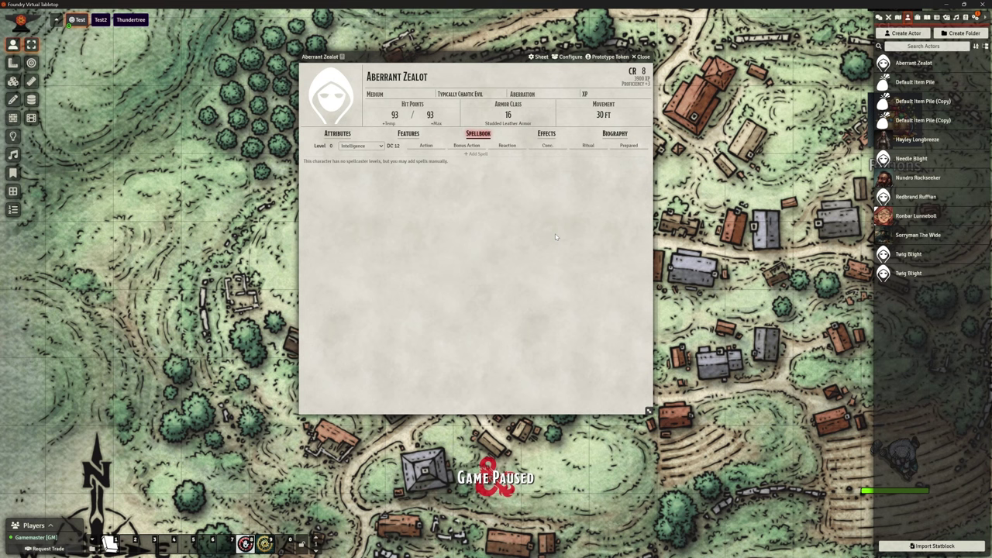